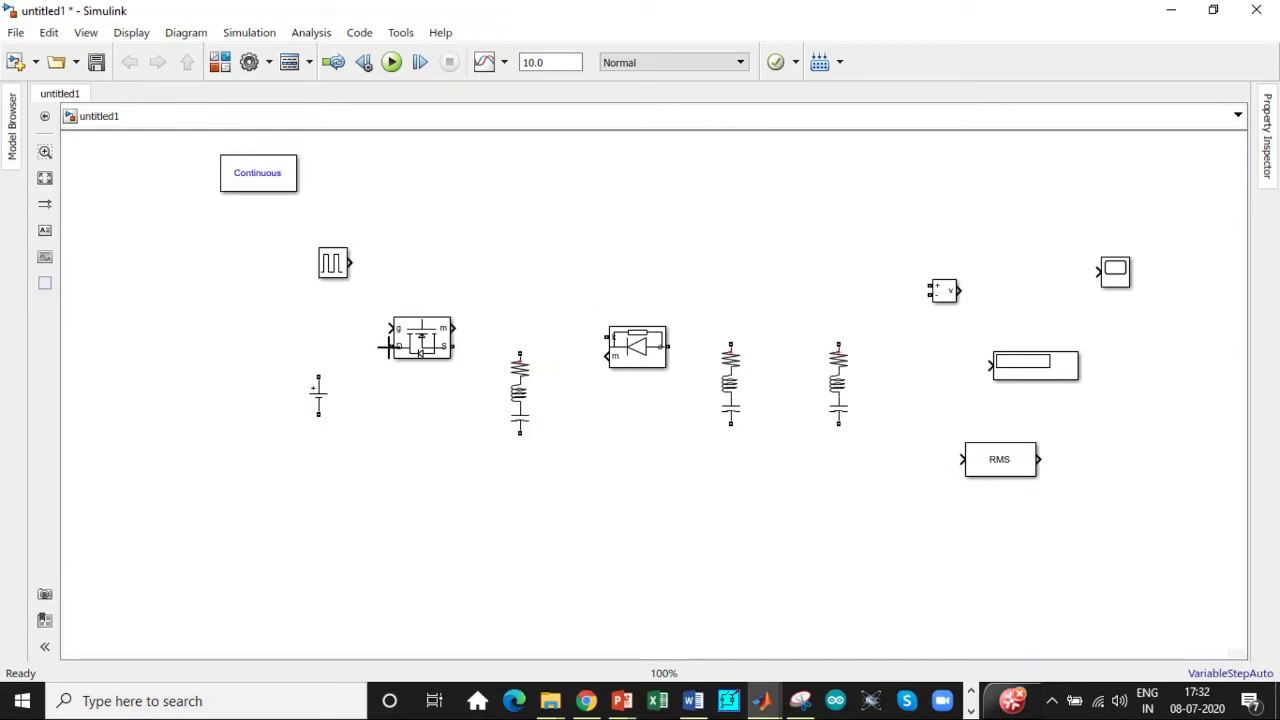
Wire the DC source to the MOSFET drain and first RLC branch, making that branch an L of 165e-6 H.
{"action": "left_click_drag", "start_coordinate": [392, 346], "coordinate": [520, 434]}
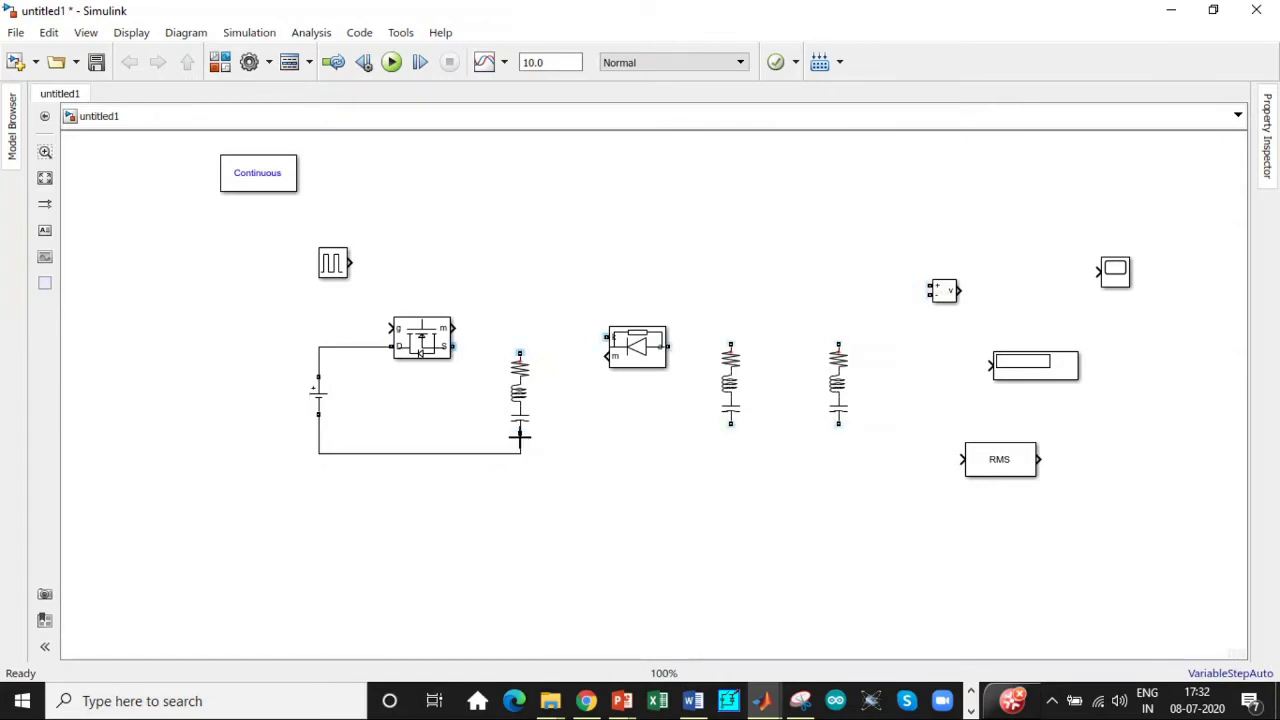
{"action": "left_click", "coordinate": [520, 390]}
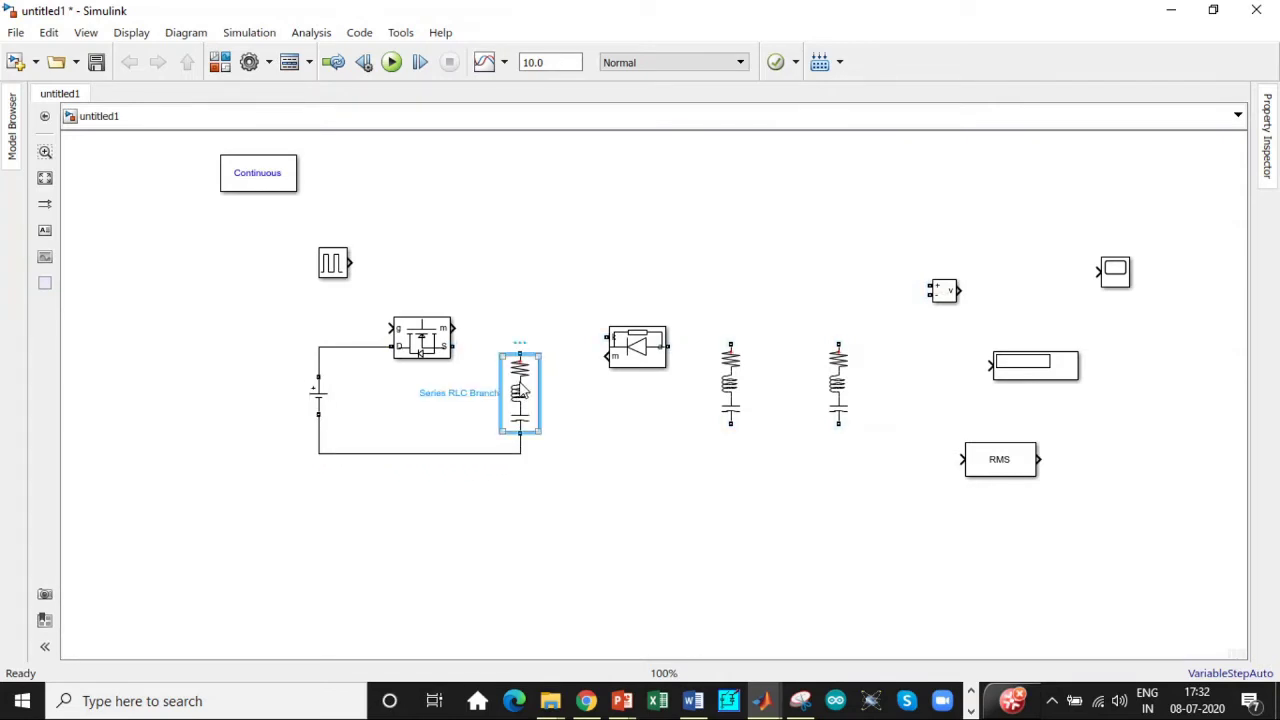
{"action": "double_click", "coordinate": [520, 390]}
{"action": "left_click", "coordinate": [751, 300]}
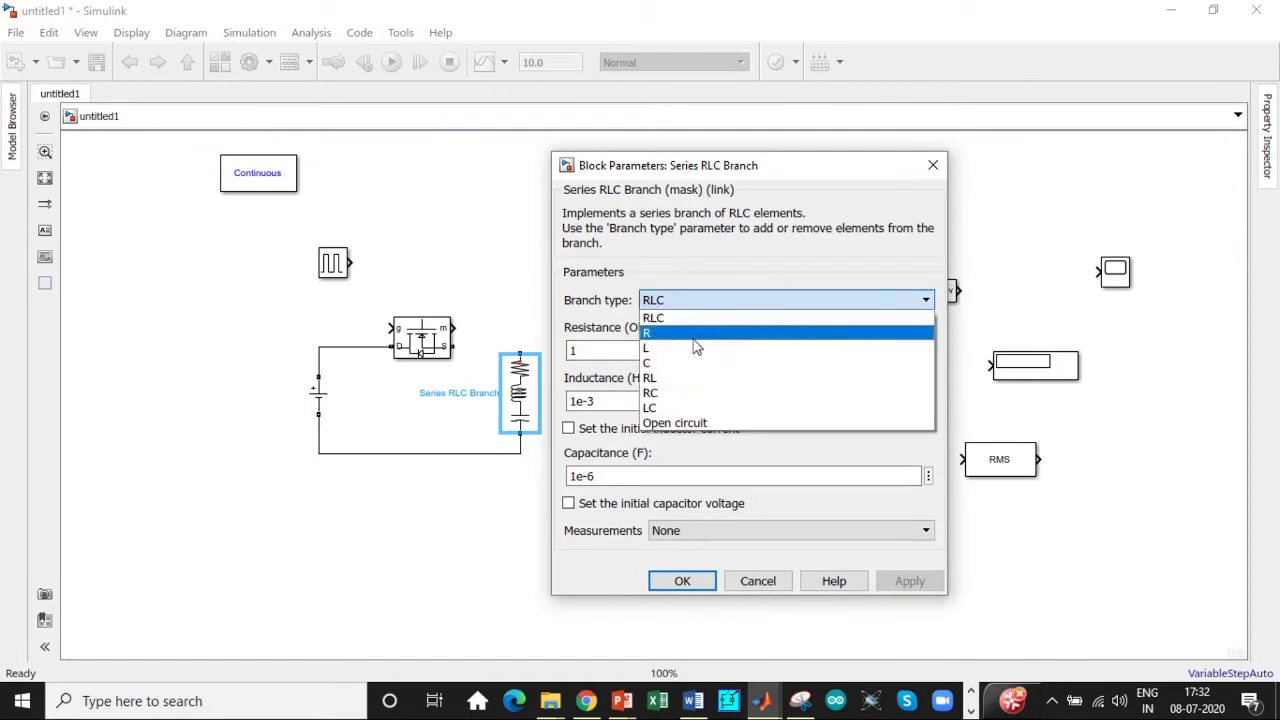
{"action": "left_click", "coordinate": [697, 347]}
{"action": "left_click", "coordinate": [580, 350]}
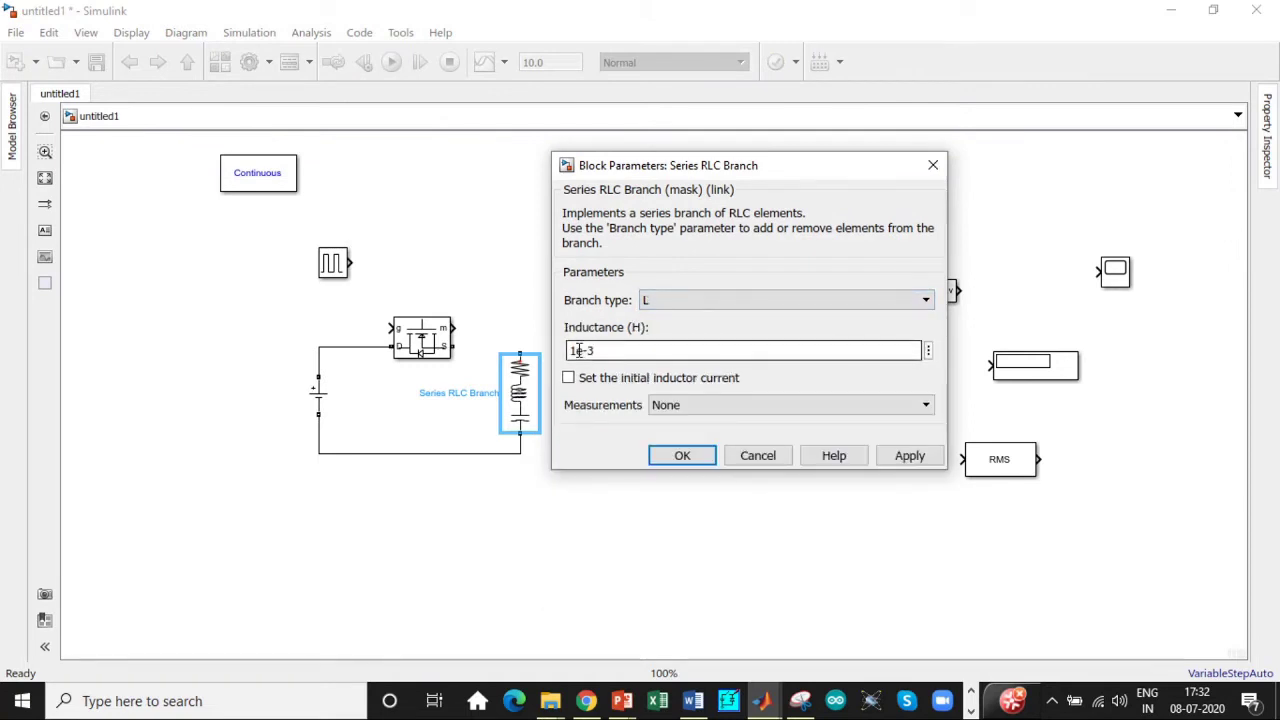
{"action": "double_click", "coordinate": [578, 350]}
{"action": "left_click", "coordinate": [578, 350]}
{"action": "type", "text": "65"}
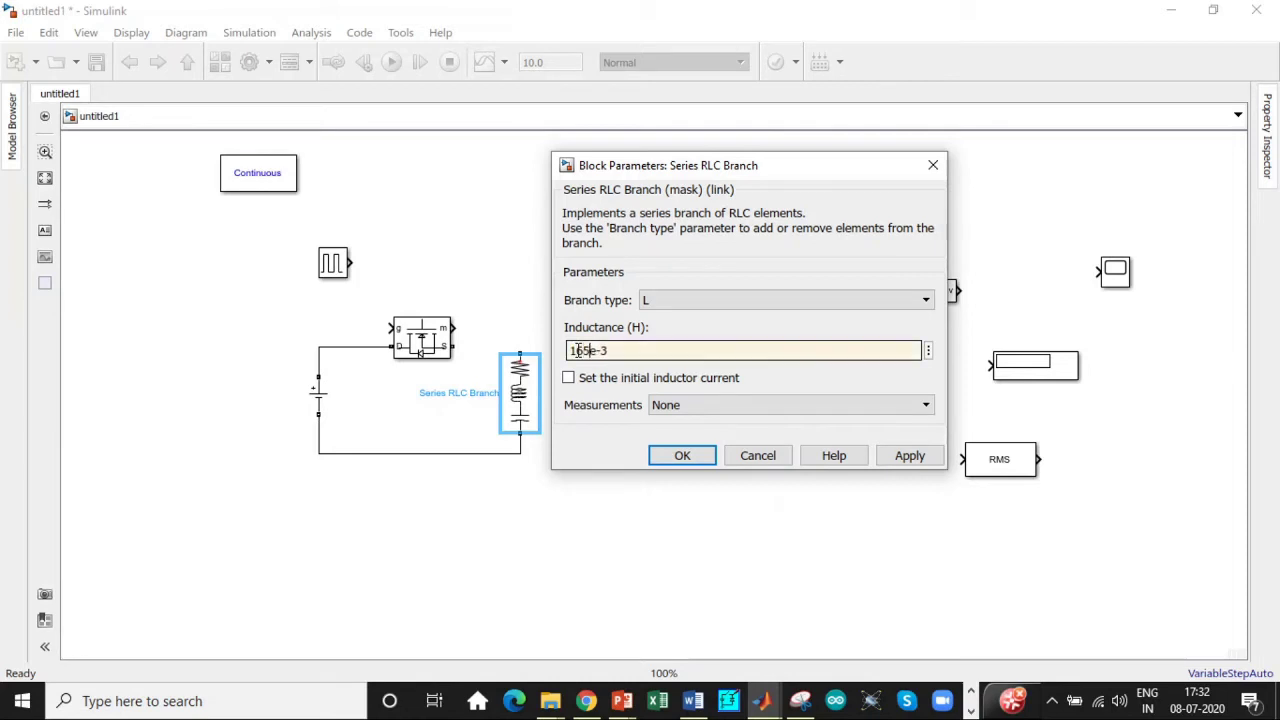
{"action": "left_click", "coordinate": [614, 351]}
{"action": "key", "text": "BackSpace"}
{"action": "type", "text": "6"}
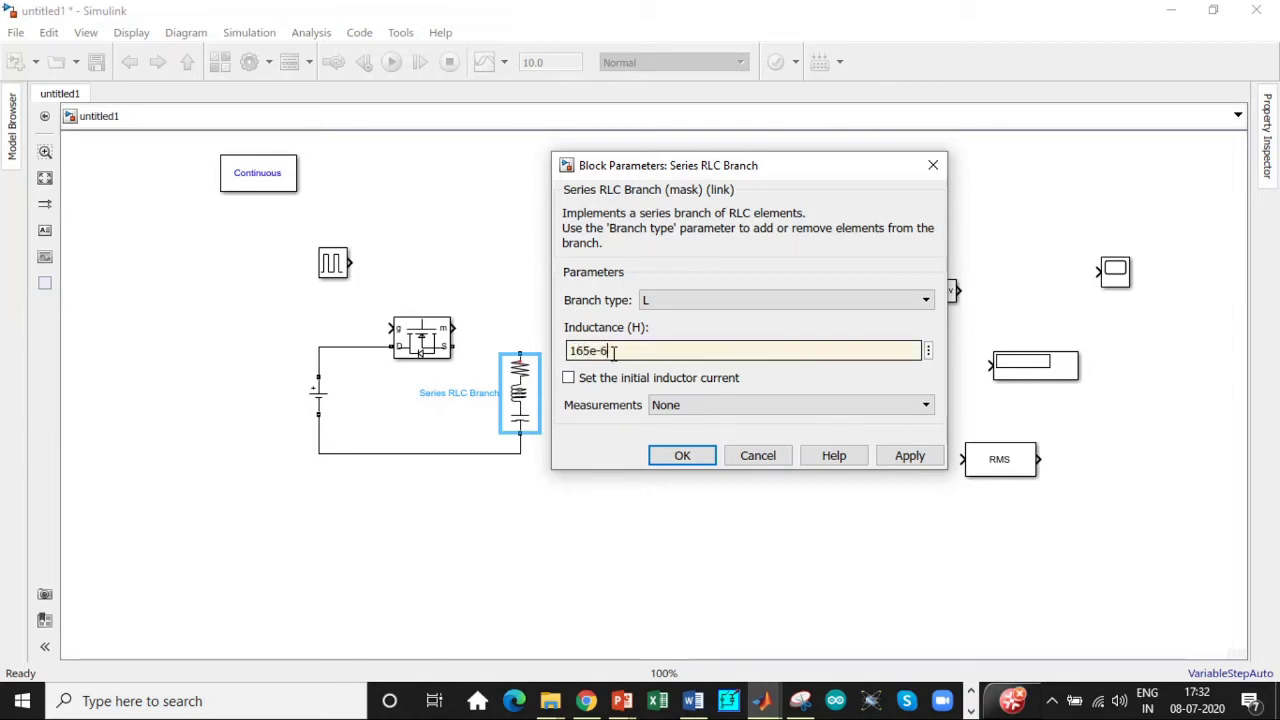
{"action": "left_click", "coordinate": [676, 456]}
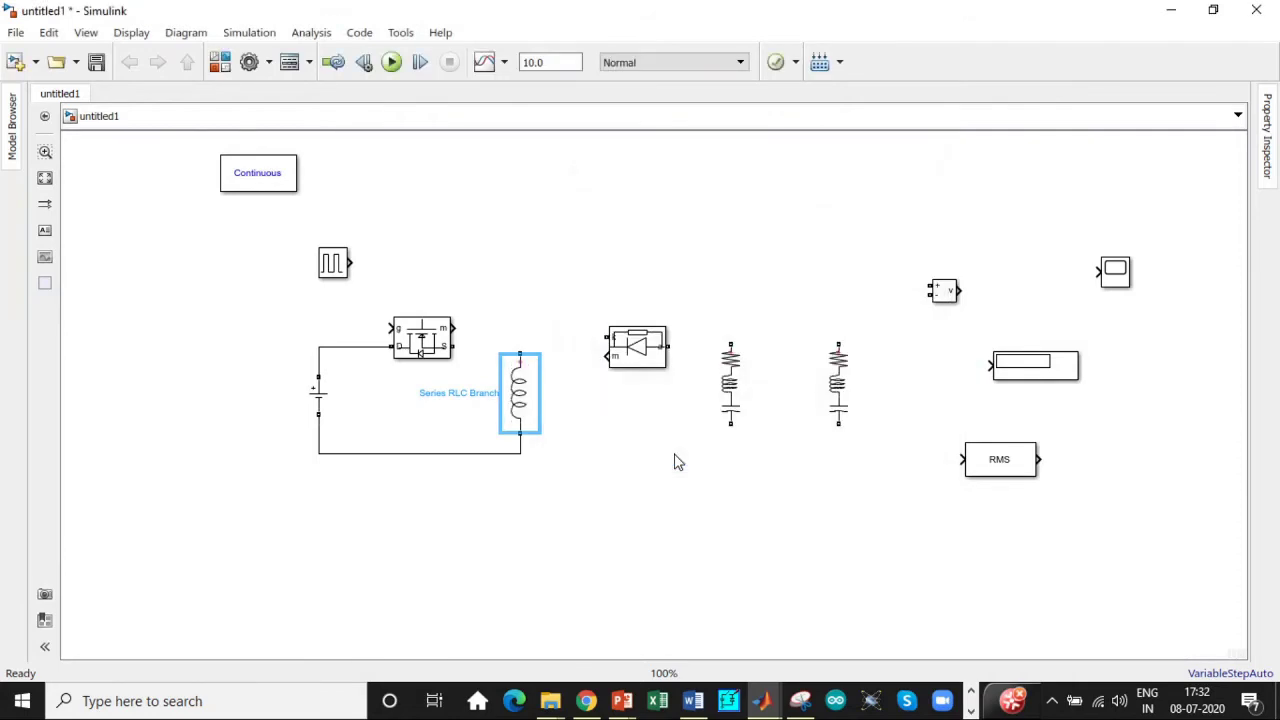
Make the second RLC branch a pure capacitor of 65.66e-6 F.
{"action": "double_click", "coordinate": [733, 375]}
{"action": "left_click", "coordinate": [891, 291]}
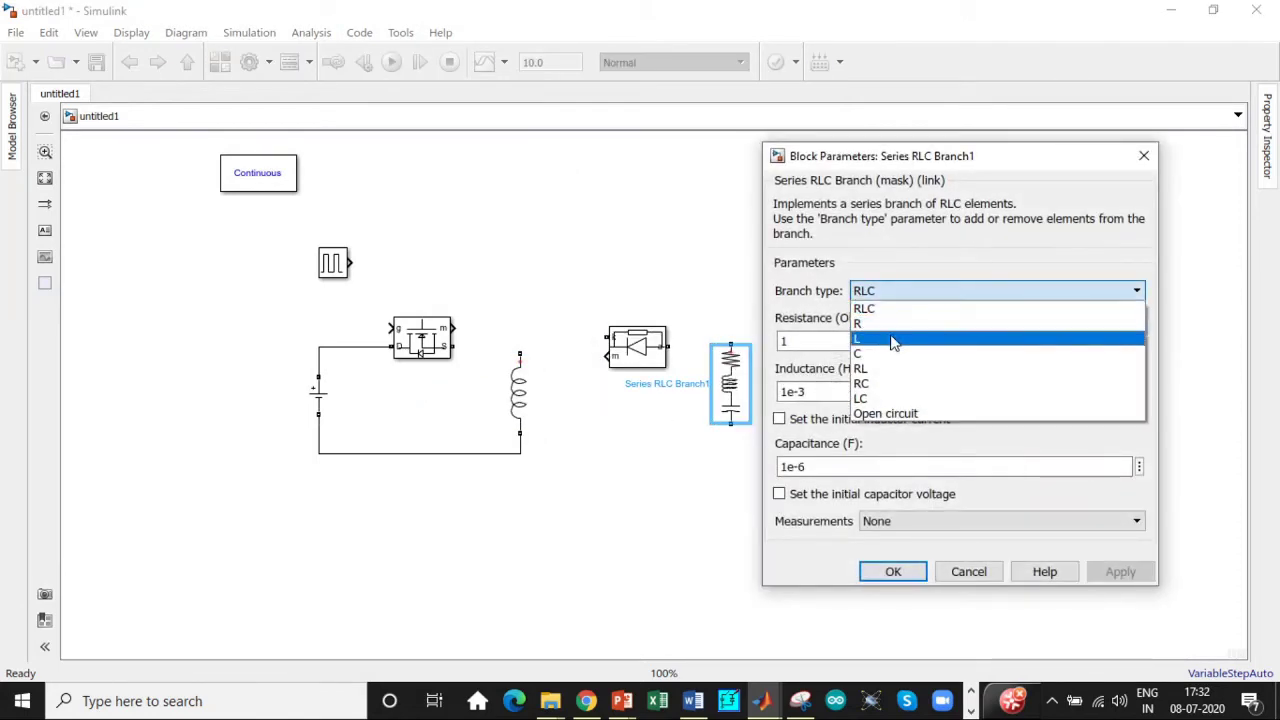
{"action": "left_click", "coordinate": [893, 353]}
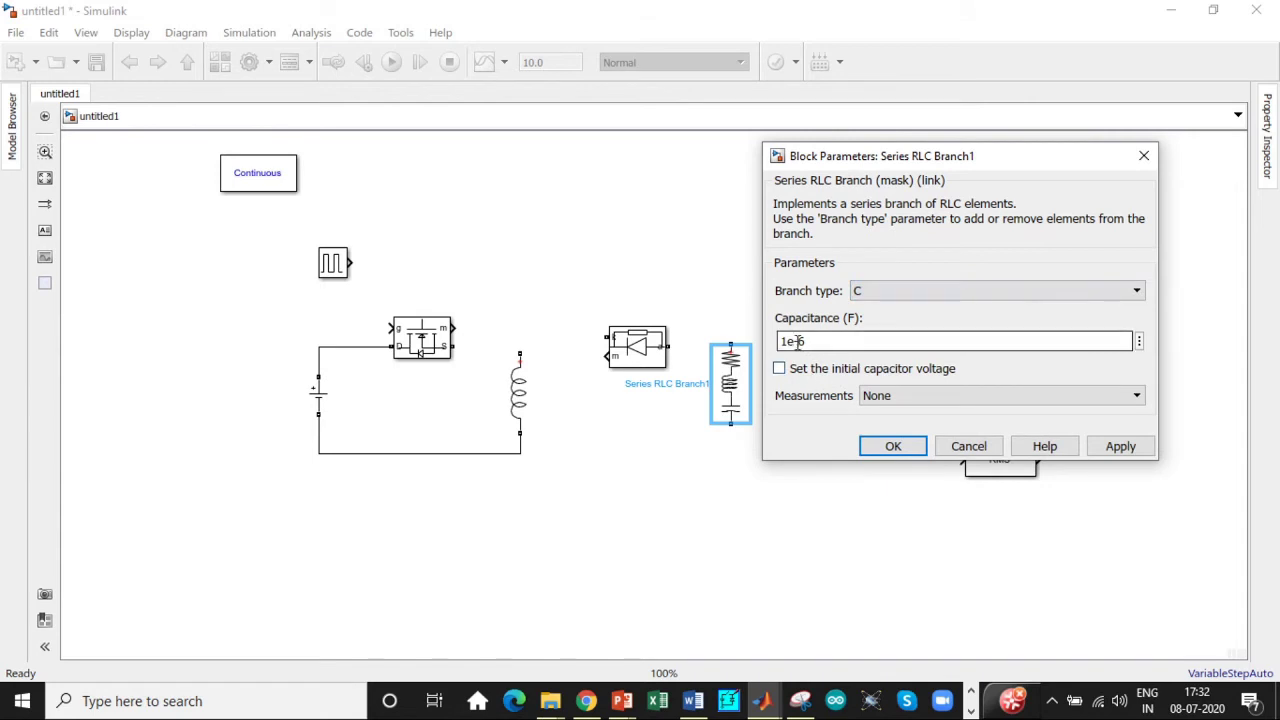
{"action": "mouse_move", "coordinate": [781, 342]}
{"action": "left_mouse_down"}
{"action": "mouse_move", "coordinate": [806, 342]}
{"action": "mouse_move", "coordinate": [792, 342]}
{"action": "left_mouse_up"}
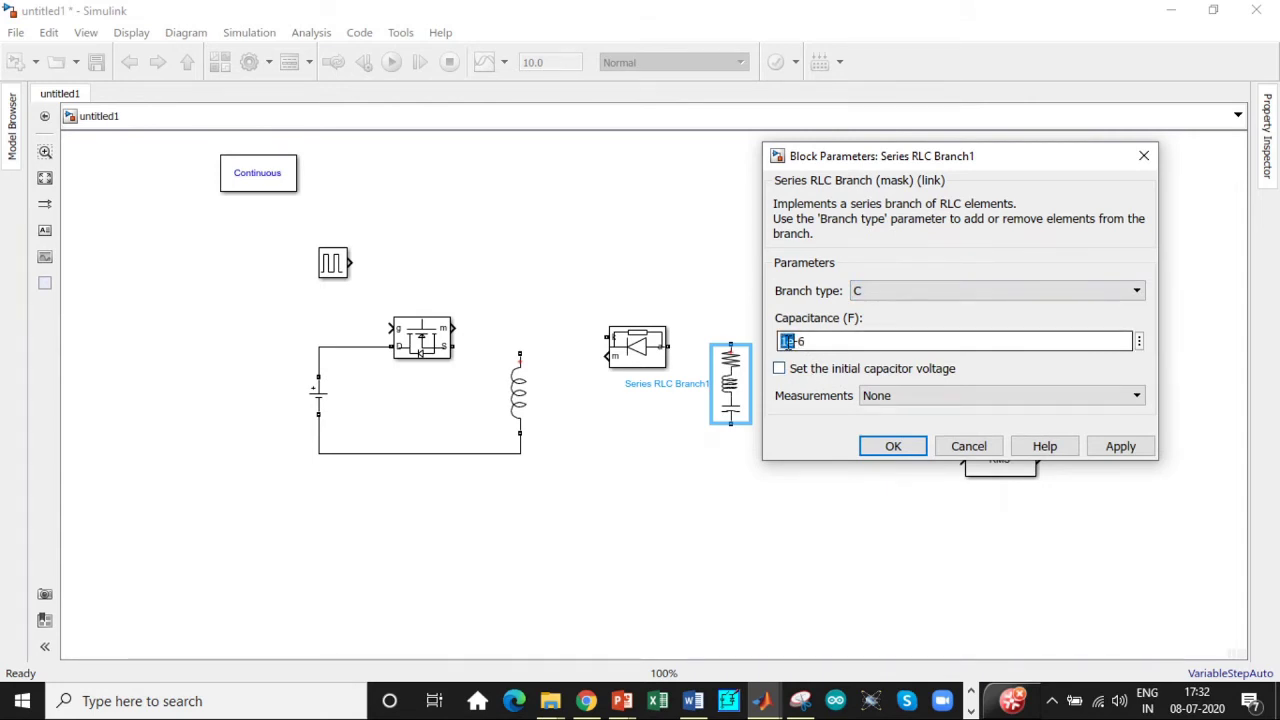
{"action": "key", "text": "BackSpace"}
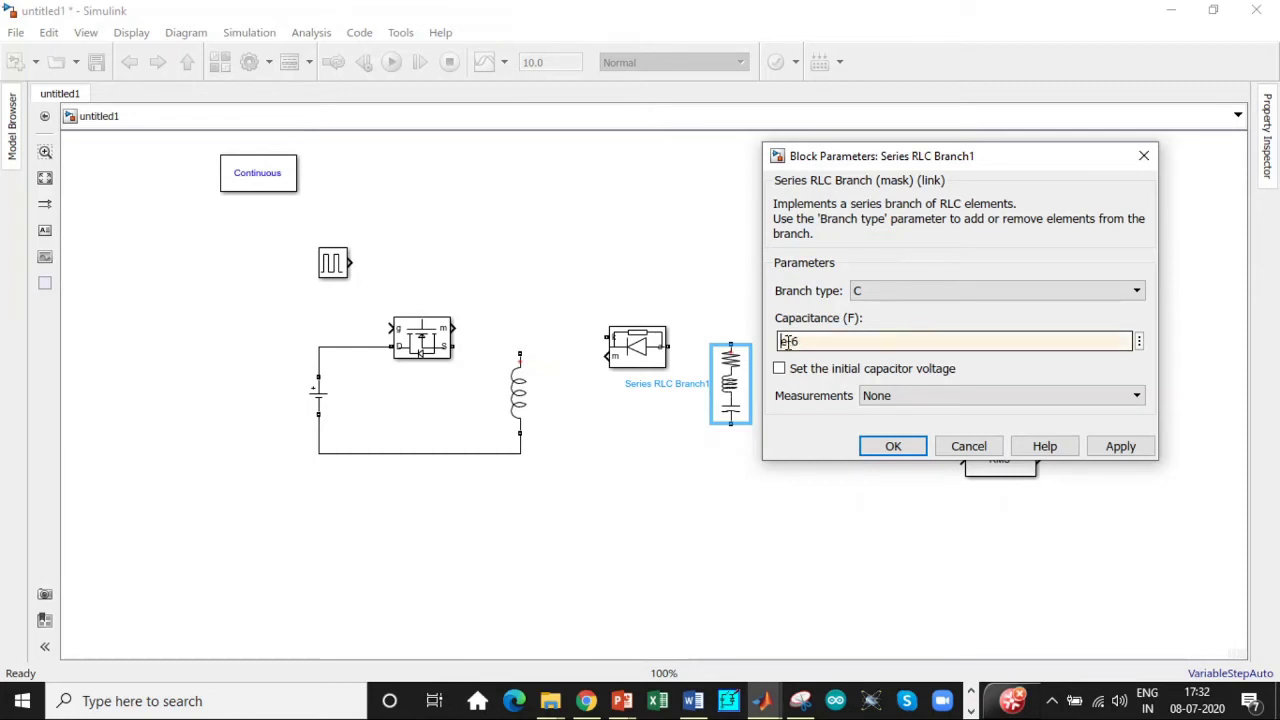
{"action": "type", "text": "65.66"}
{"action": "left_click", "coordinate": [893, 446]}
Make the third RLC branch a pure resistor of 33.33 Ohms.
{"action": "double_click", "coordinate": [834, 395]}
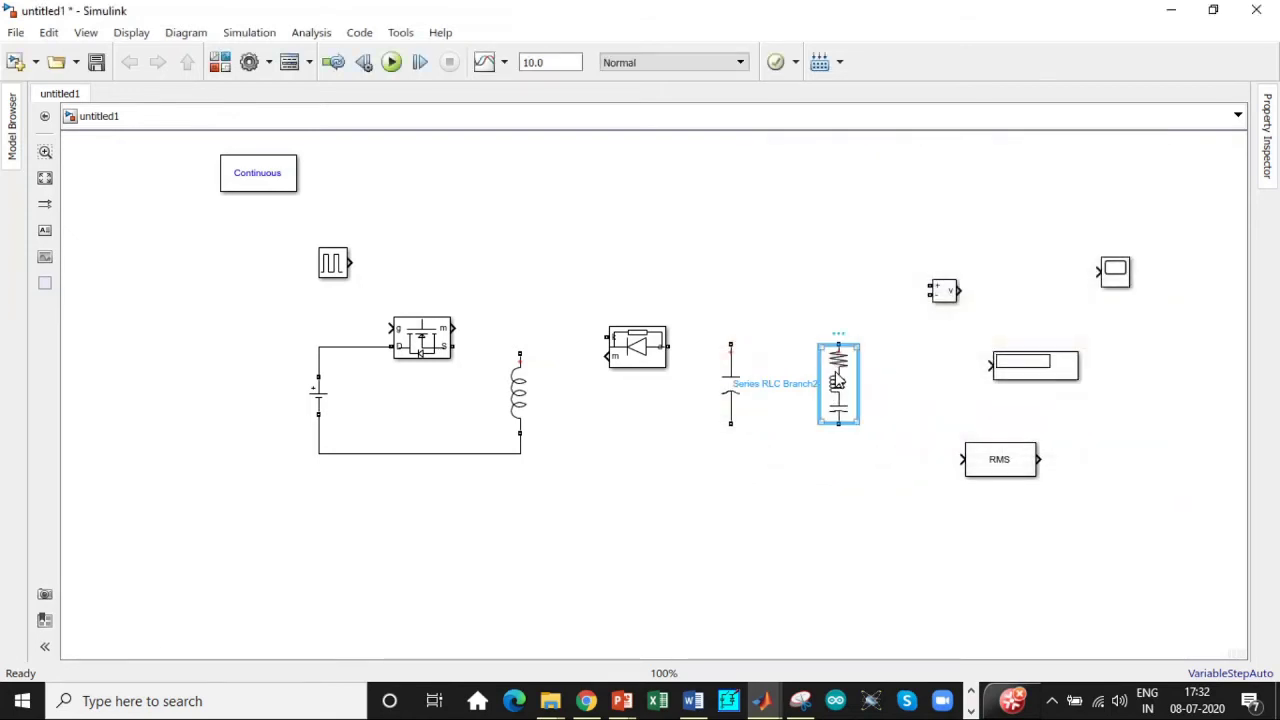
{"action": "left_click", "coordinate": [985, 292]}
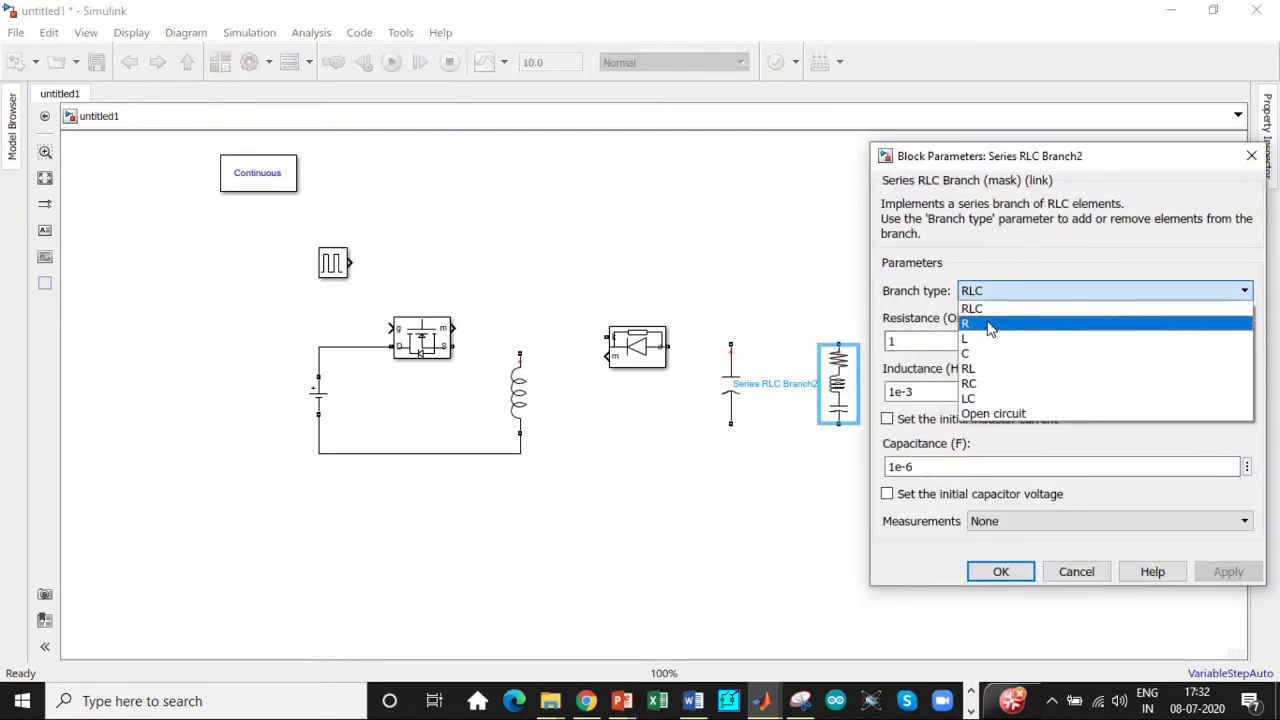
{"action": "left_click", "coordinate": [988, 324]}
{"action": "double_click", "coordinate": [922, 343]}
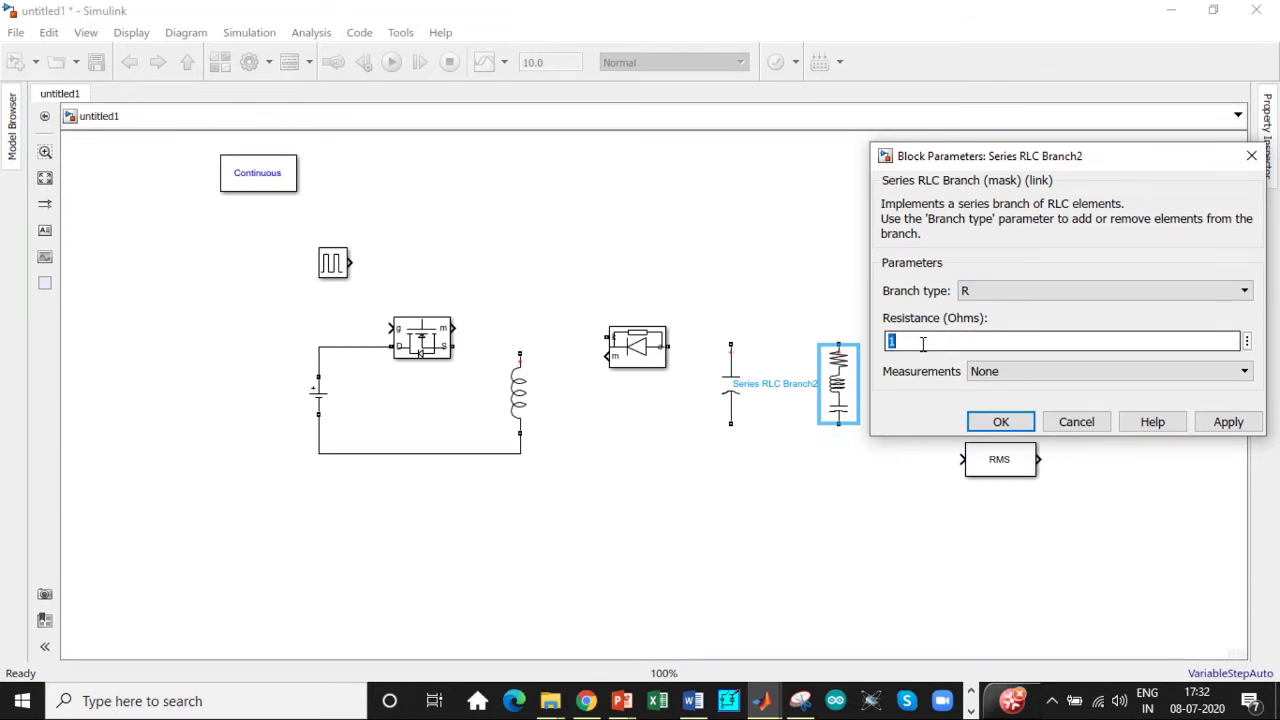
{"action": "type", "text": "33.33"}
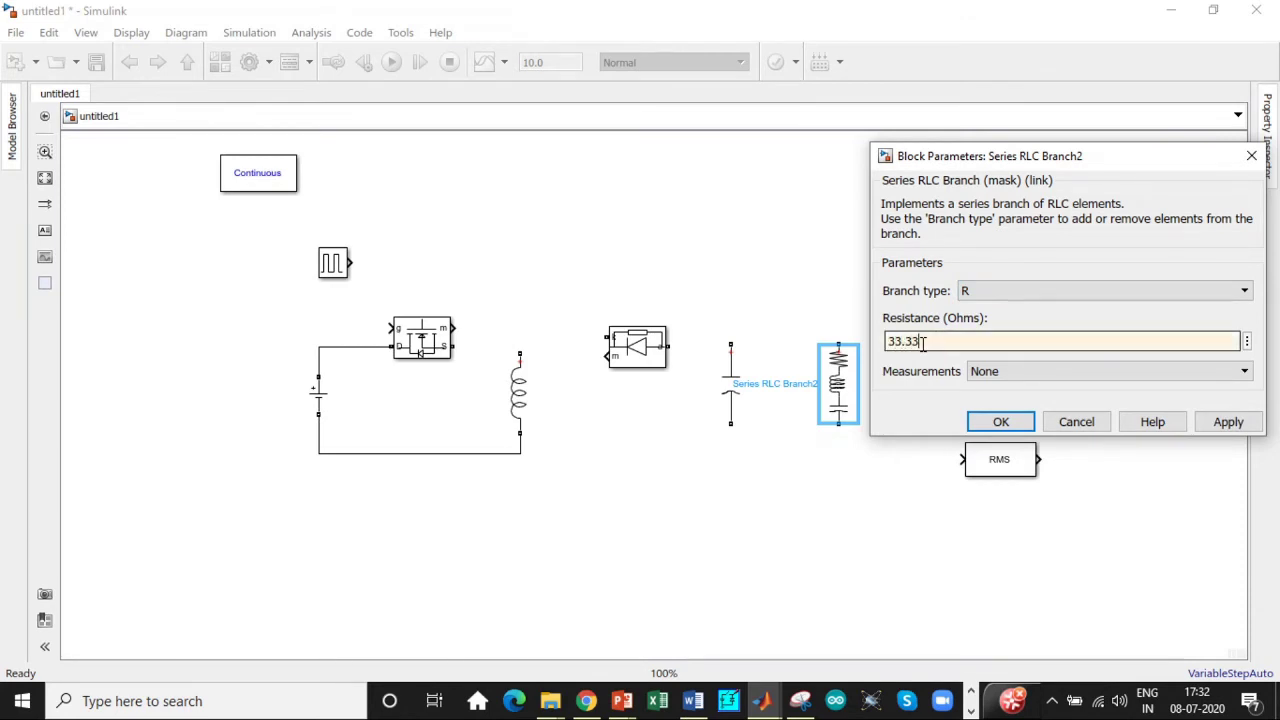
{"action": "left_click", "coordinate": [1000, 421]}
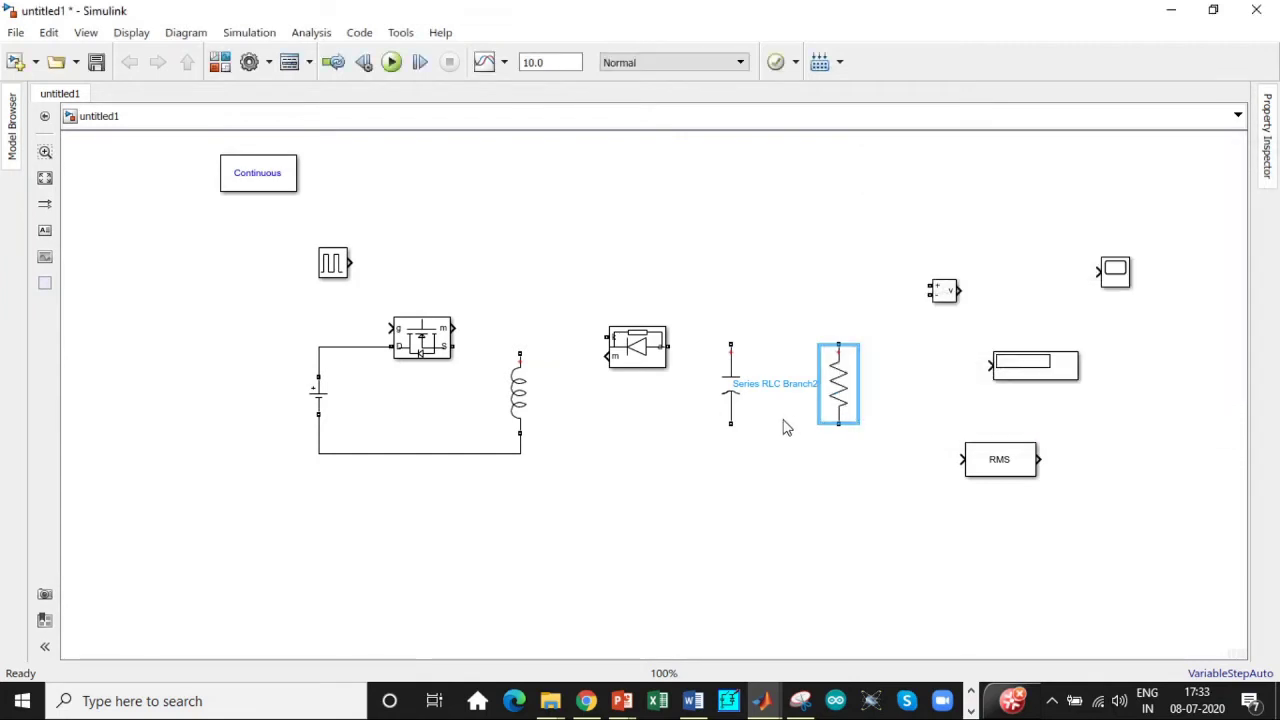
Shift the capacitor and resistor slightly lower and wire the MOSFET source to the inductor top.
{"action": "left_click", "coordinate": [731, 385]}
{"action": "left_click_drag", "start_coordinate": [840, 386], "coordinate": [842, 405]}
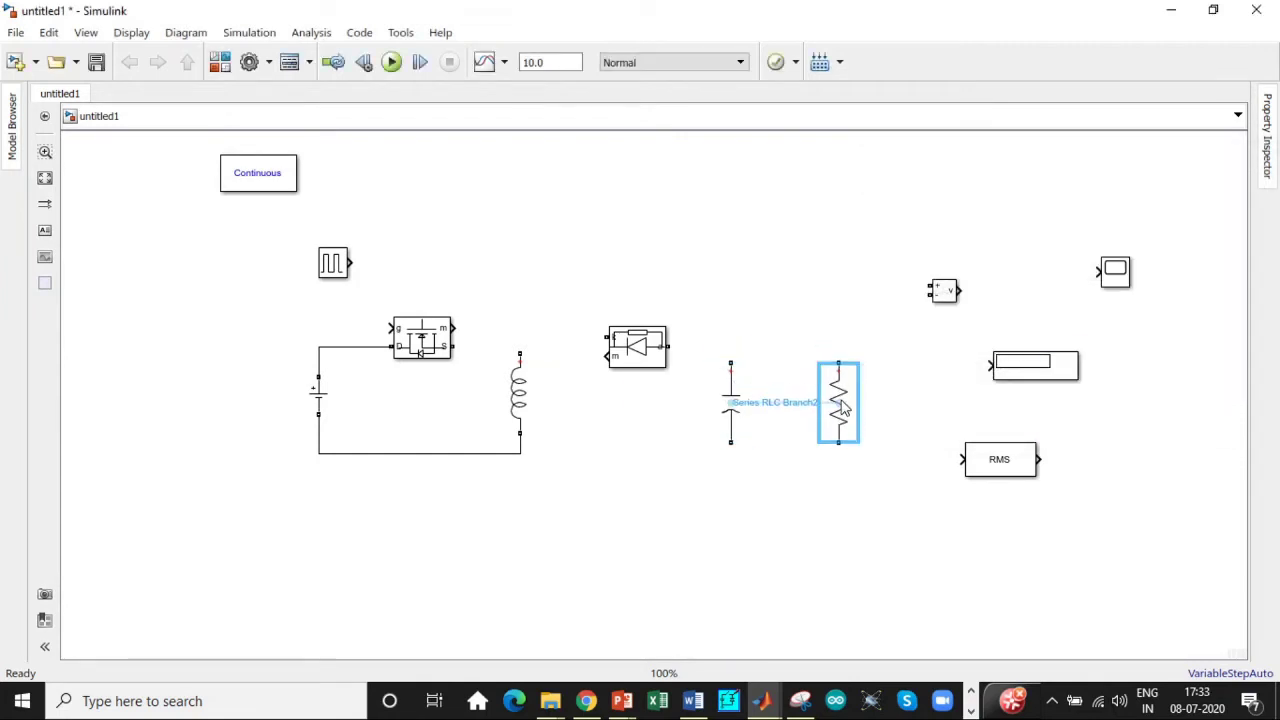
{"action": "left_click_drag", "start_coordinate": [455, 347], "coordinate": [520, 345]}
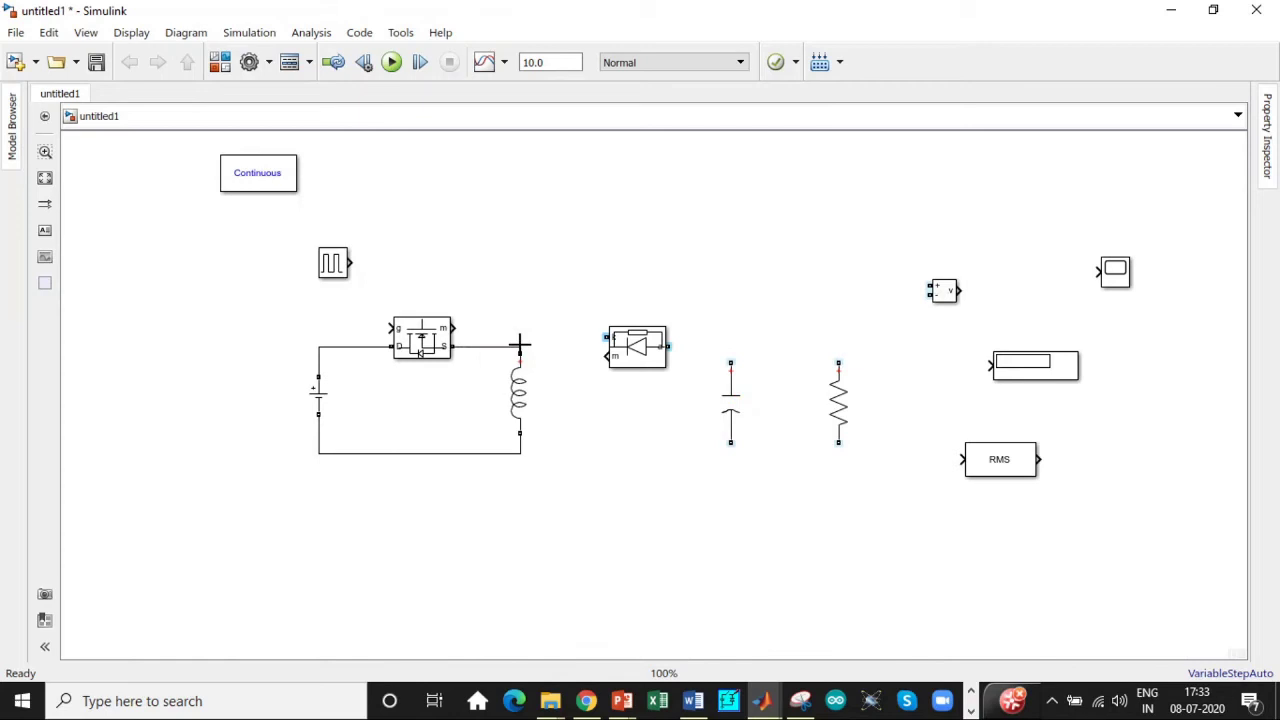
Turn off Show measurement port in the MOSFET block.
{"action": "left_click", "coordinate": [432, 345]}
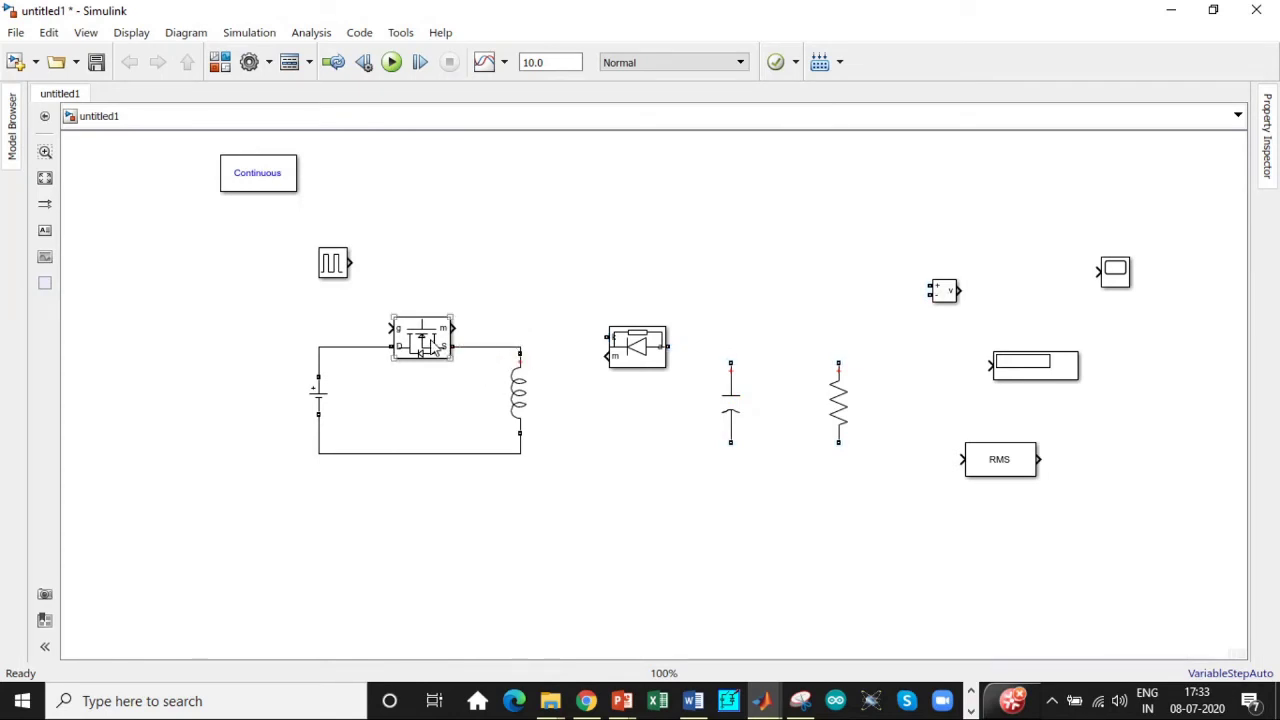
{"action": "double_click", "coordinate": [432, 345]}
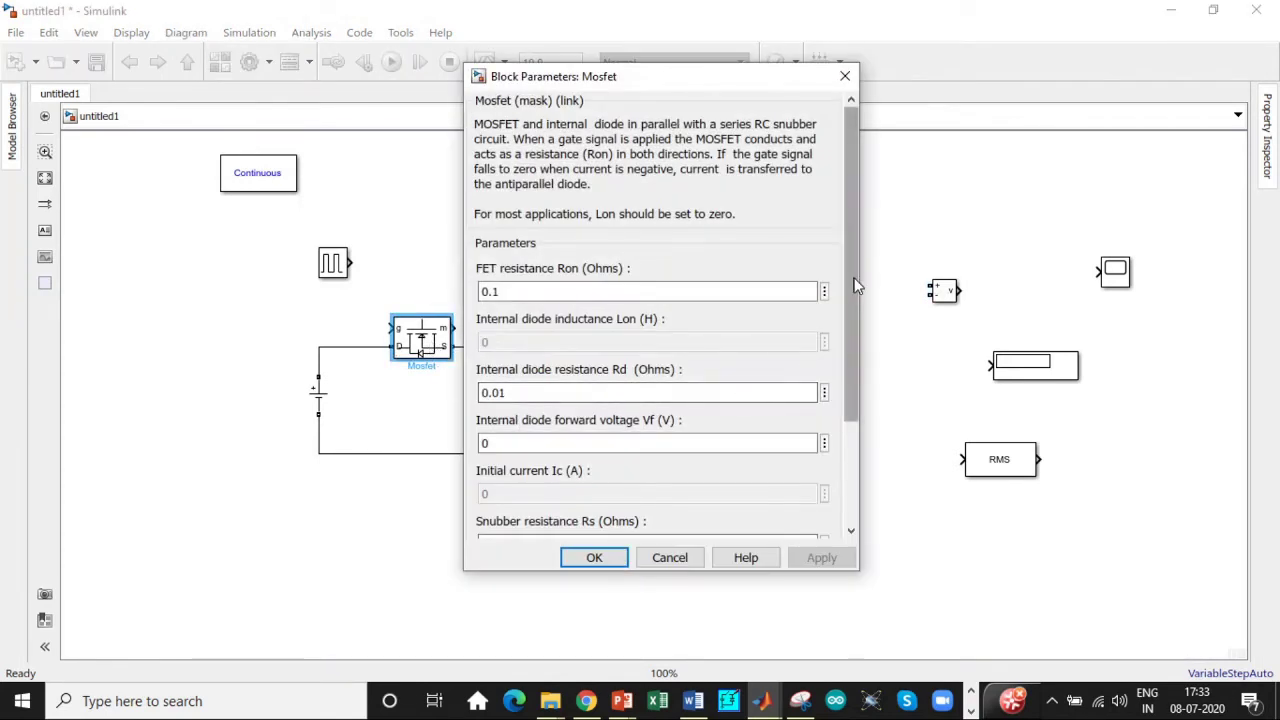
{"action": "scroll", "coordinate": [857, 286], "scroll_direction": "down", "scroll_amount": 5}
{"action": "left_click", "coordinate": [480, 480]}
{"action": "left_click", "coordinate": [590, 560]}
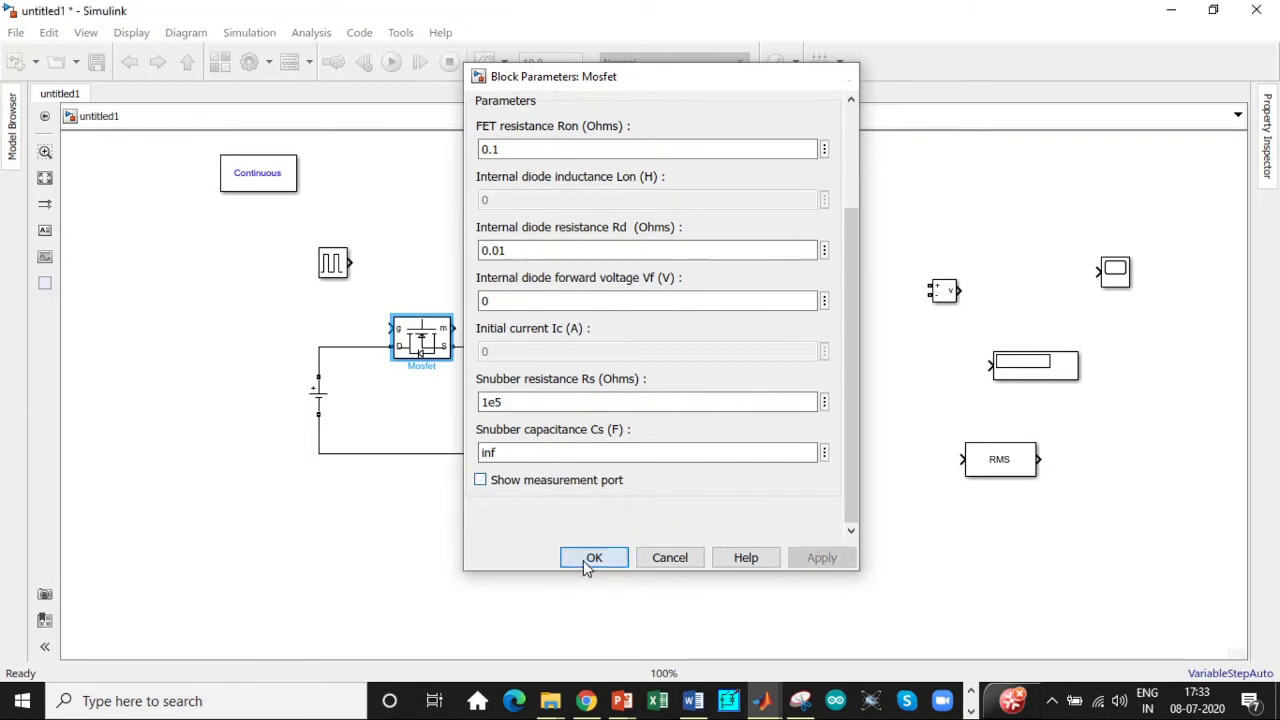
Remove the diode's measurement port and wire it from the MOSFET–inductor junction to the capacitor top.
{"action": "double_click", "coordinate": [648, 340]}
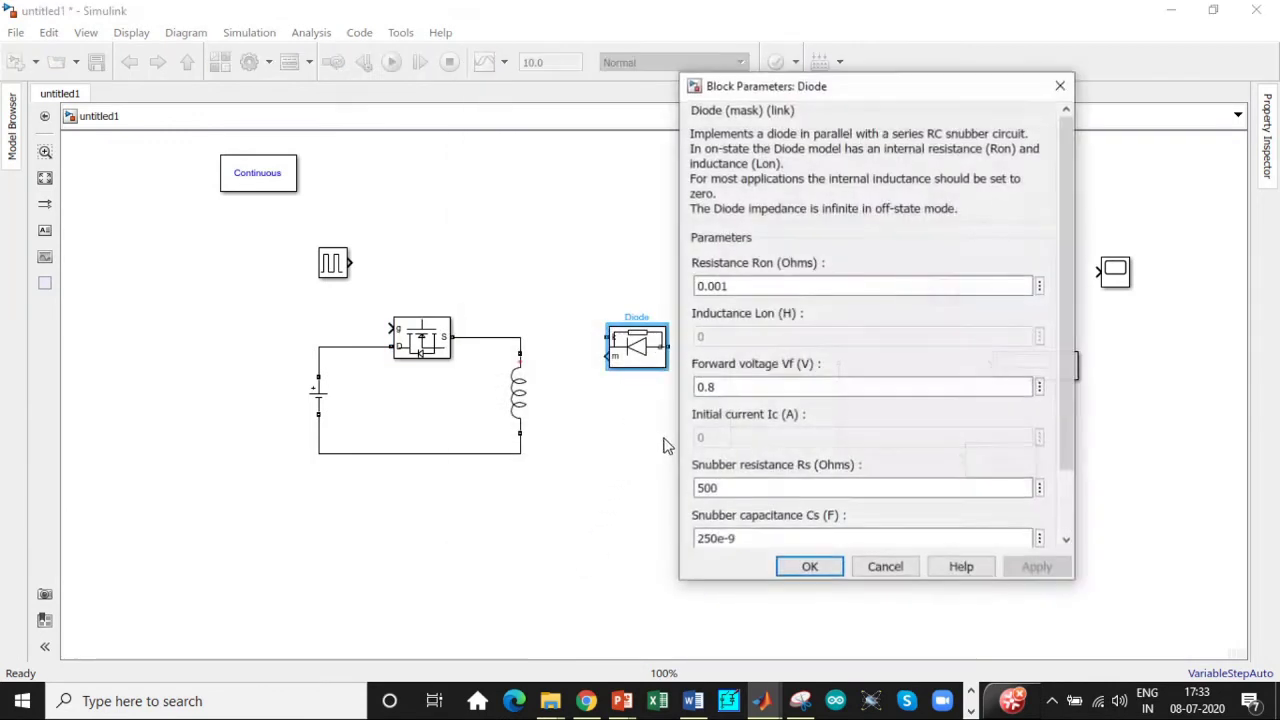
{"action": "scroll", "coordinate": [1055, 425], "scroll_direction": "down", "scroll_amount": 2}
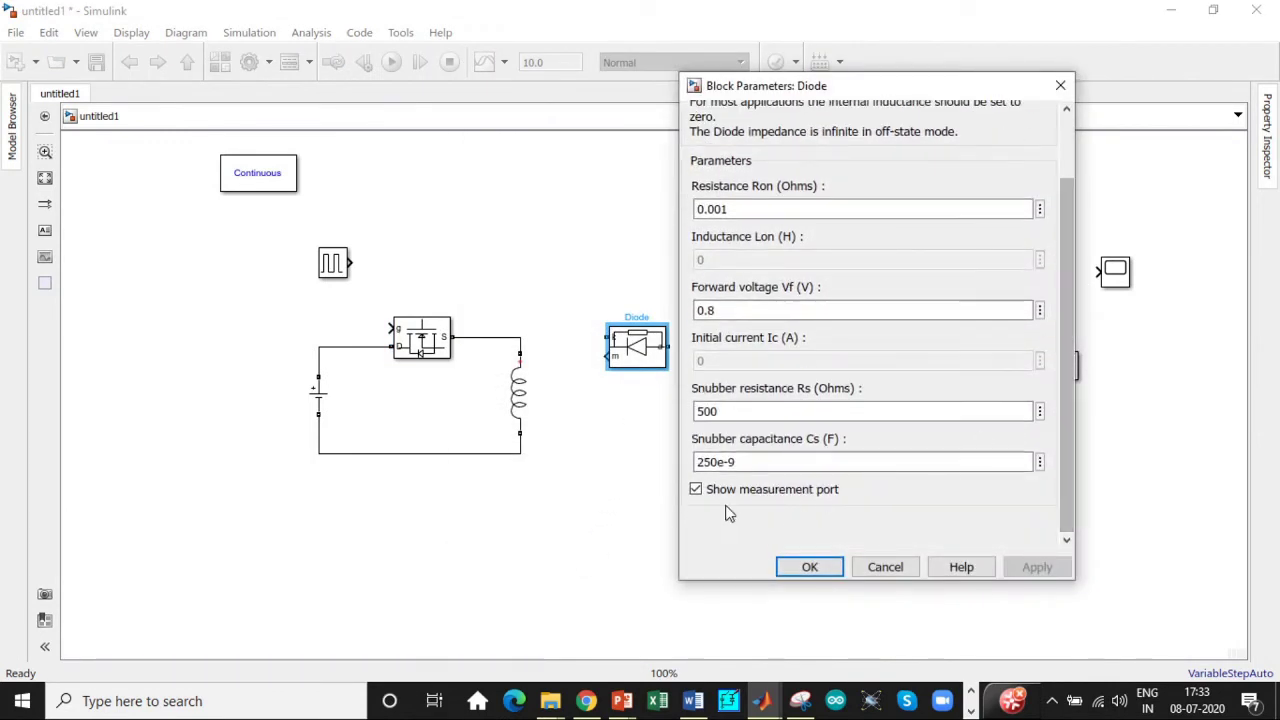
{"action": "left_click", "coordinate": [695, 489]}
{"action": "left_click", "coordinate": [795, 567]}
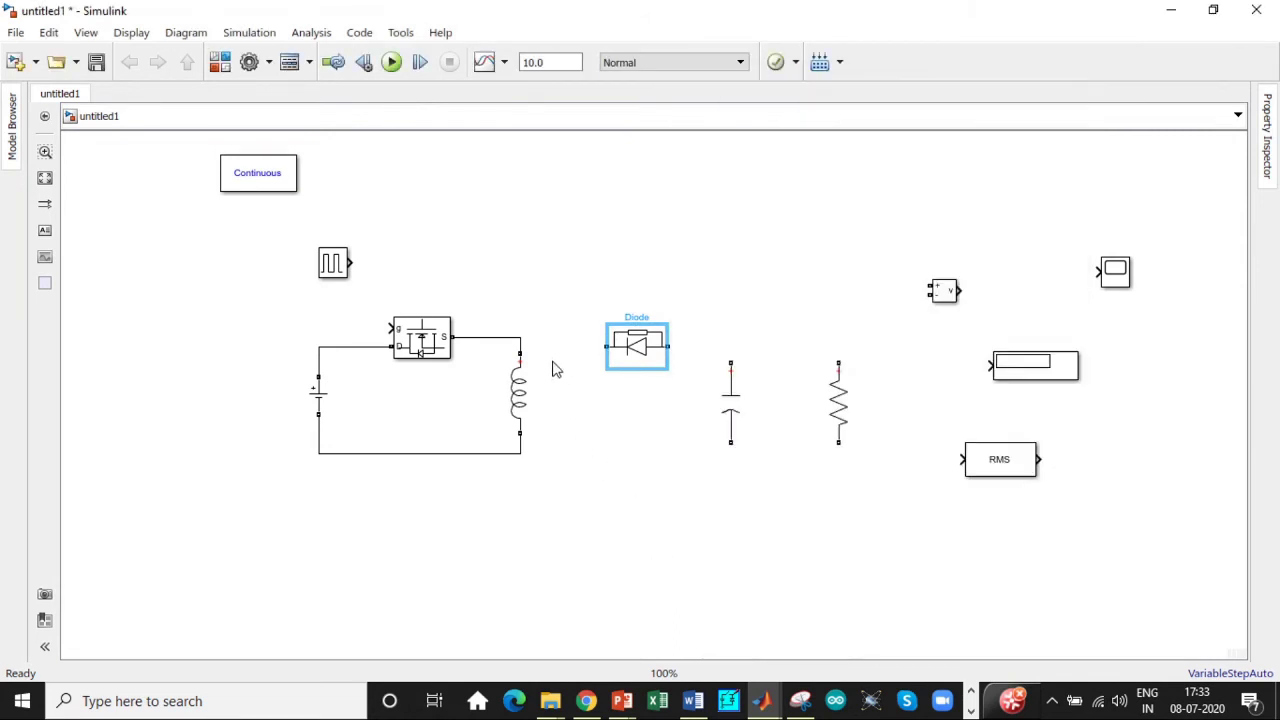
{"action": "left_click_drag", "start_coordinate": [606, 346], "coordinate": [521, 338]}
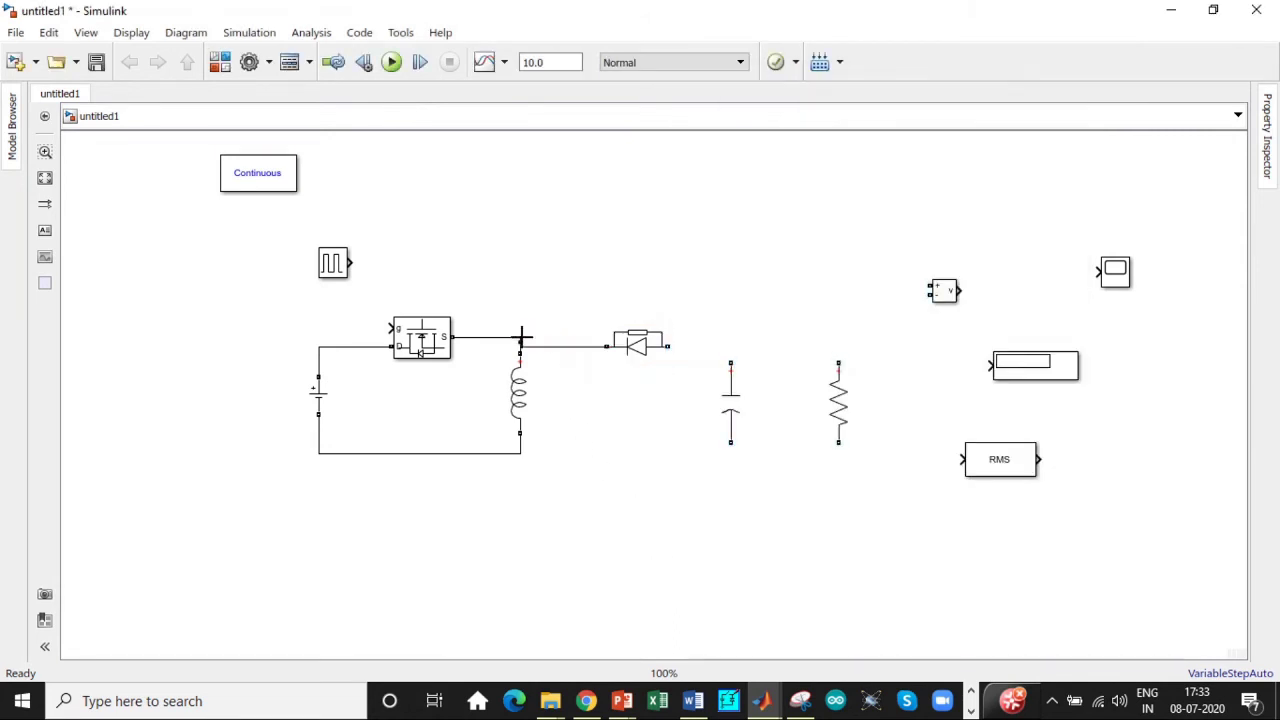
{"action": "left_click_drag", "start_coordinate": [668, 346], "coordinate": [838, 362]}
Connect the capacitor and resistor to the output and return rails, and line up the RMS and Display blocks.
{"action": "left_click_drag", "start_coordinate": [838, 442], "coordinate": [732, 455]}
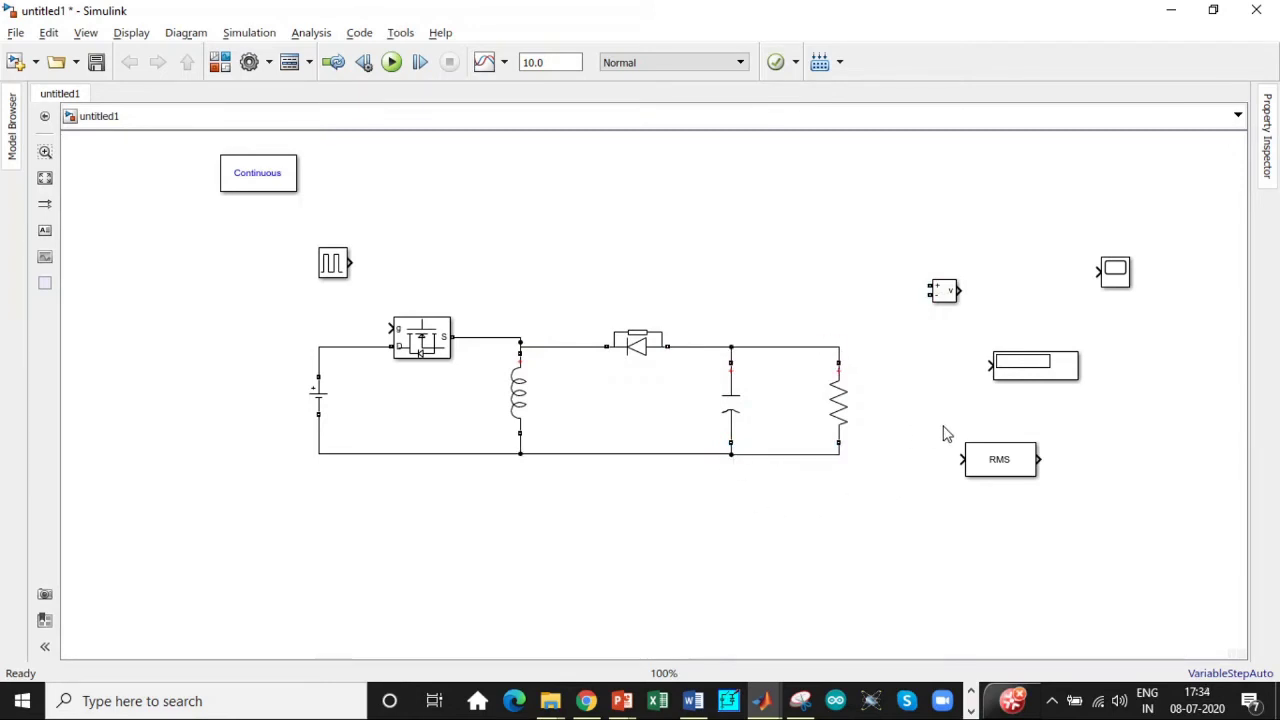
{"action": "left_click_drag", "start_coordinate": [1017, 372], "coordinate": [1144, 466]}
{"action": "left_click_drag", "start_coordinate": [1012, 460], "coordinate": [1040, 408]}
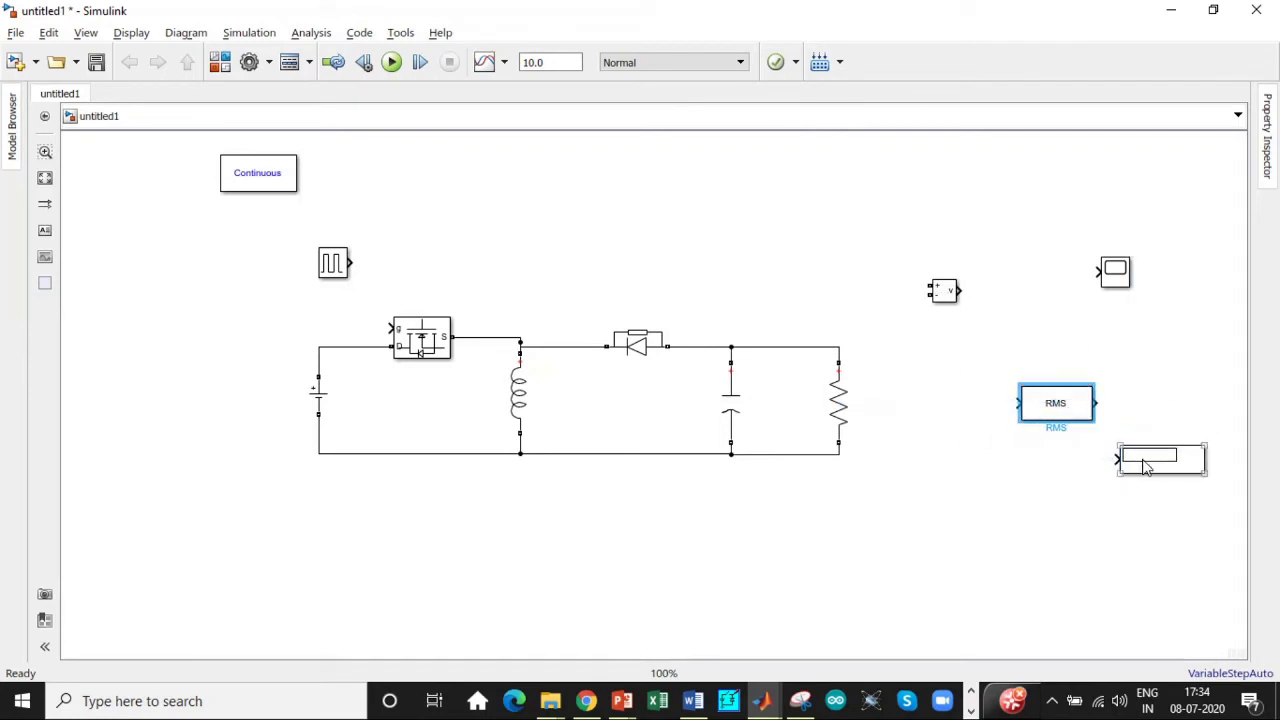
Connect the Voltage Measurement terminals across the resistor and feed its output to the Scope.
{"action": "left_click_drag", "start_coordinate": [930, 287], "coordinate": [839, 348]}
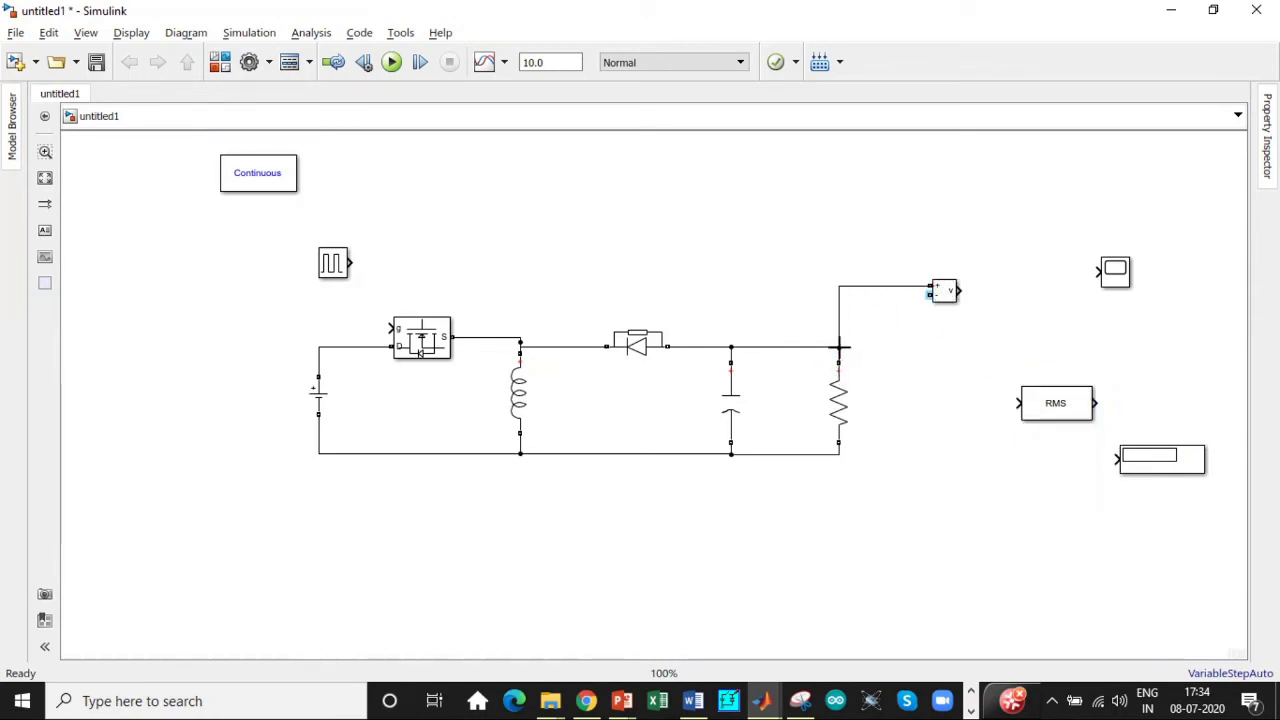
{"action": "left_click_drag", "start_coordinate": [922, 293], "coordinate": [836, 452]}
{"action": "key", "text": "Delete"}
{"action": "left_click_drag", "start_coordinate": [930, 293], "coordinate": [836, 449]}
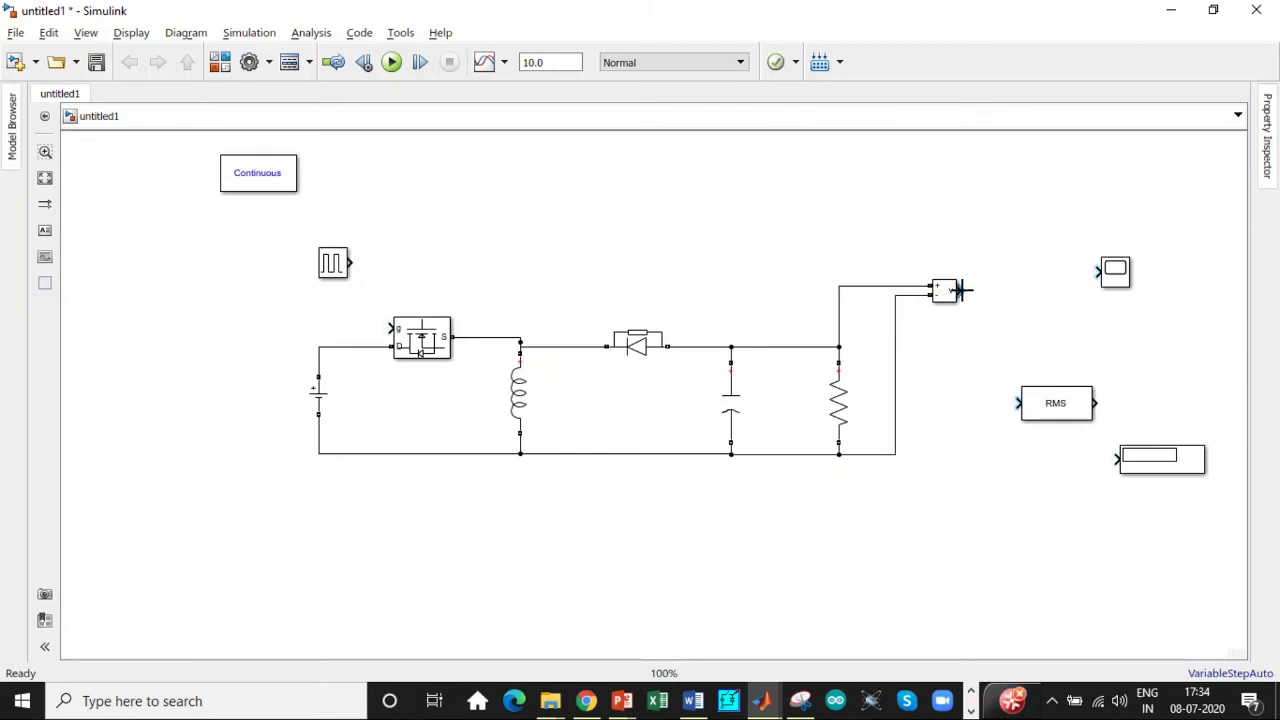
{"action": "left_click_drag", "start_coordinate": [958, 290], "coordinate": [1102, 269]}
{"action": "left_click", "coordinate": [1116, 271]}
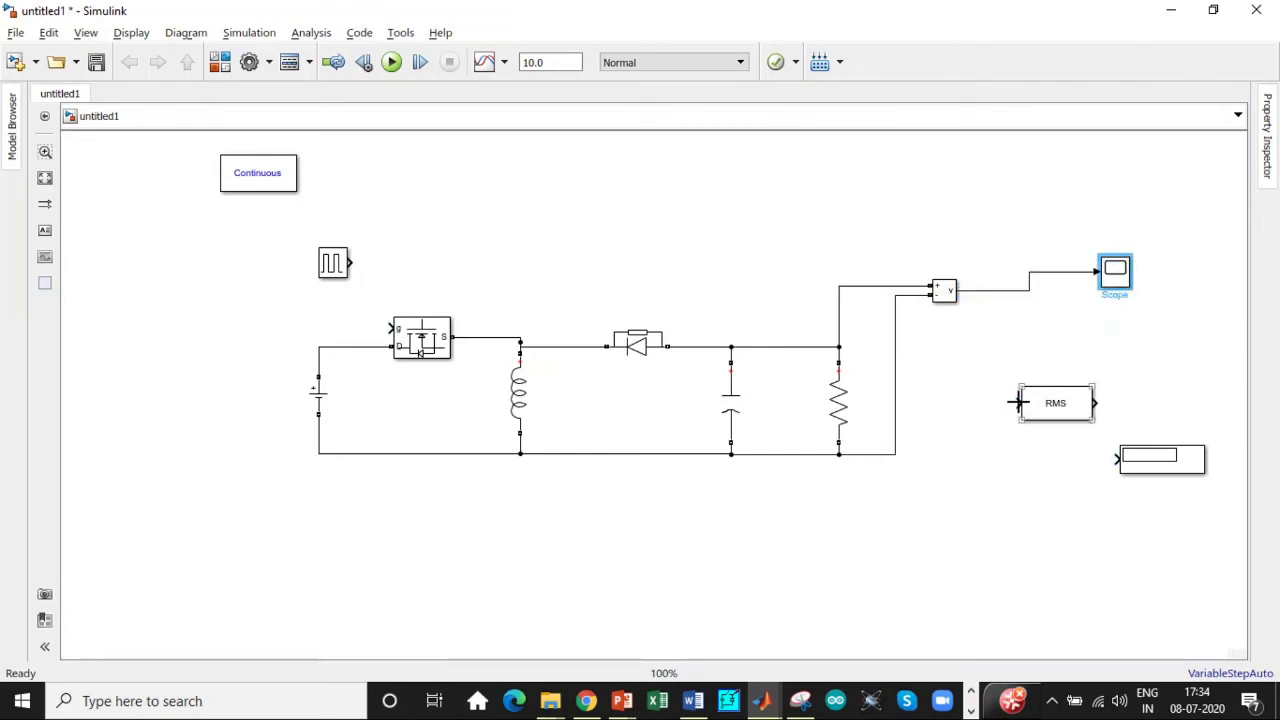
Branch the measured voltage through RMS into the Display, and drive the MOSFET gate from the Pulse Generator.
{"action": "left_click_drag", "start_coordinate": [1018, 403], "coordinate": [980, 290]}
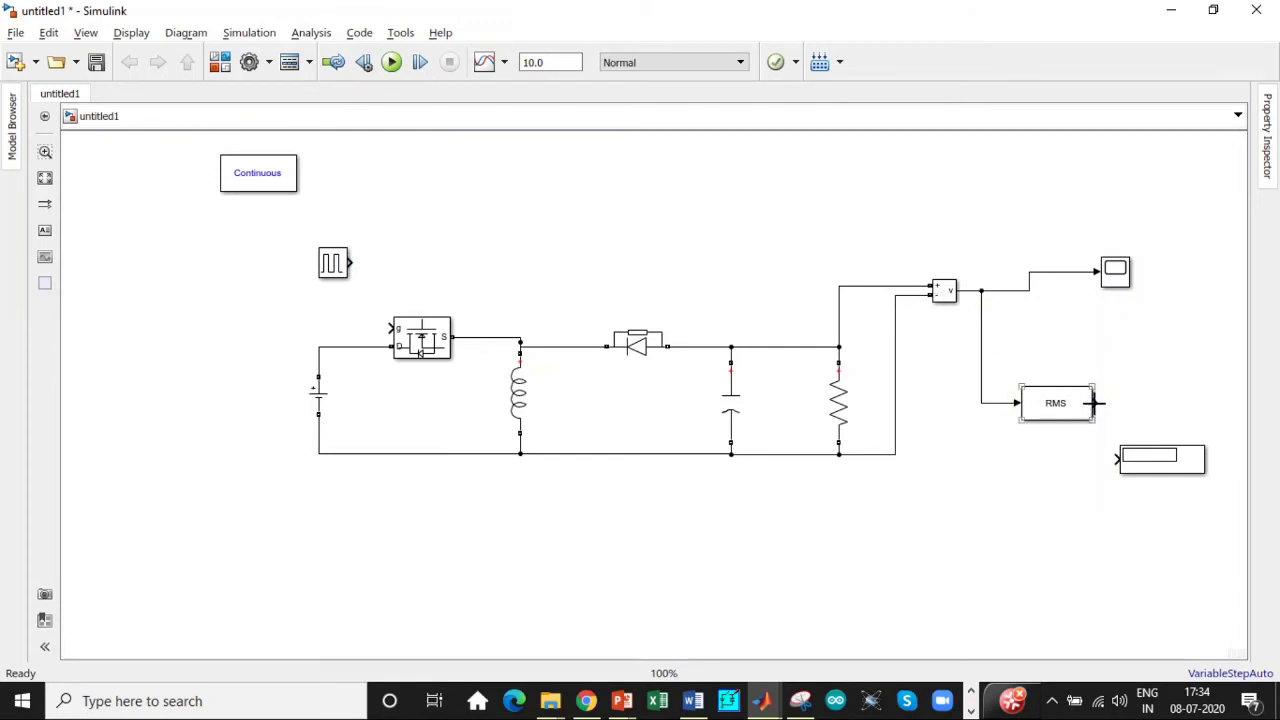
{"action": "left_click_drag", "start_coordinate": [1096, 404], "coordinate": [1112, 460]}
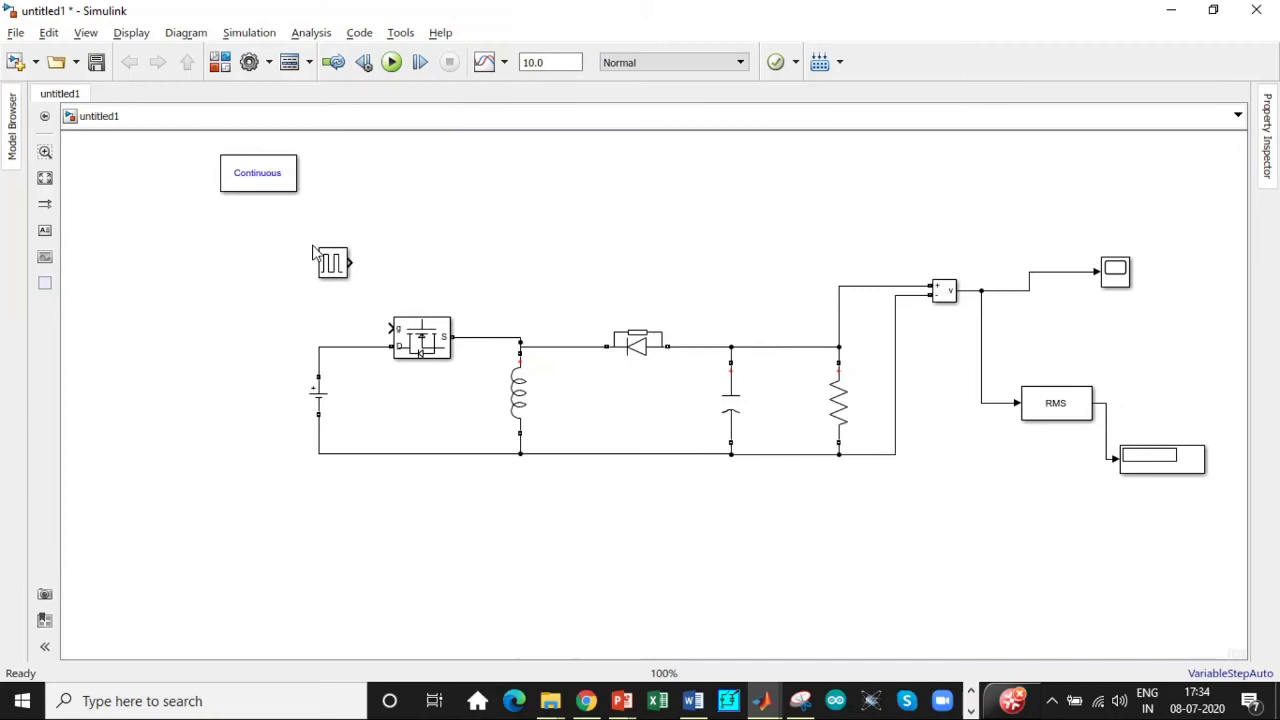
{"action": "left_click_drag", "start_coordinate": [351, 263], "coordinate": [390, 328]}
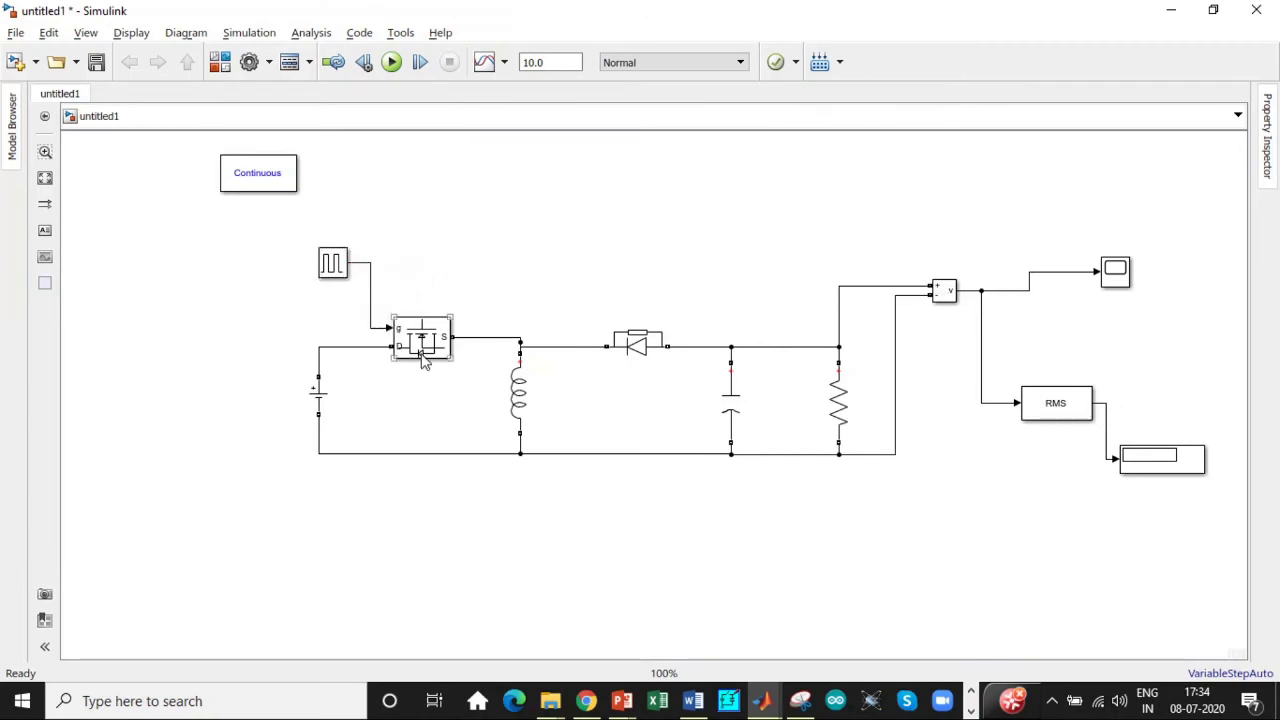
Set the DC Voltage Source amplitude to 40 V.
{"action": "left_click", "coordinate": [320, 398]}
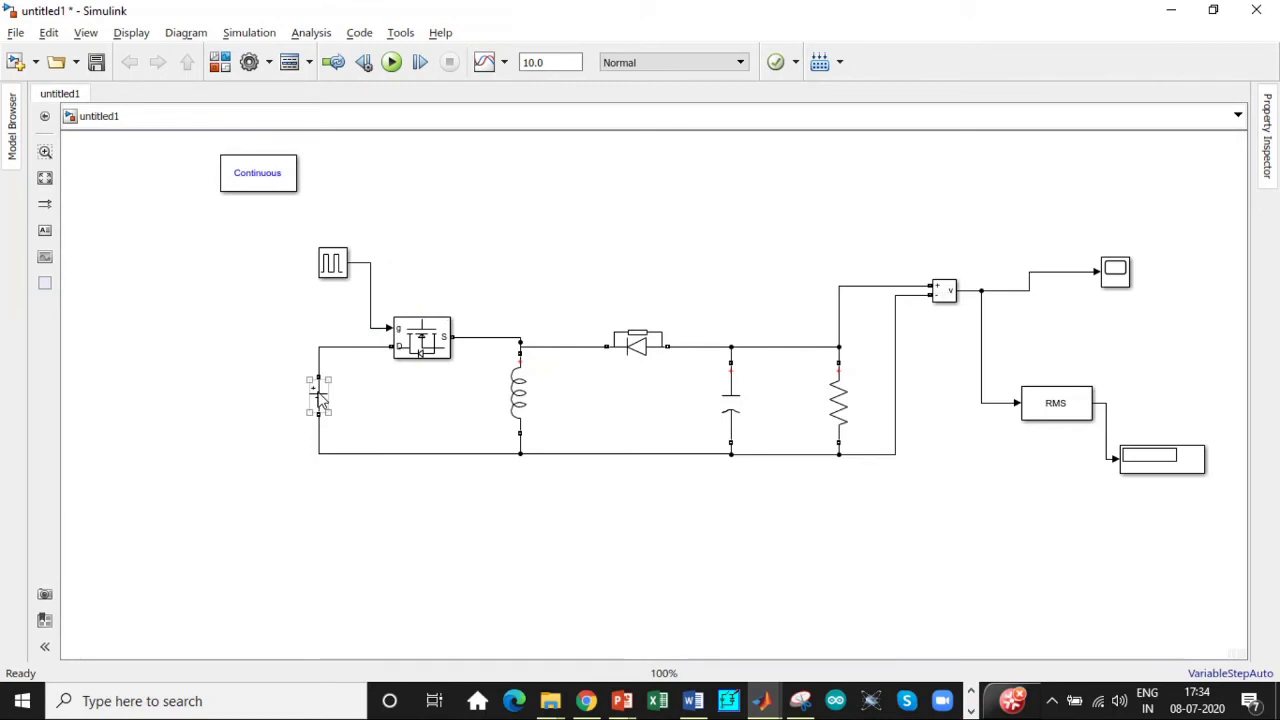
{"action": "double_click", "coordinate": [320, 398]}
{"action": "double_click", "coordinate": [388, 398]}
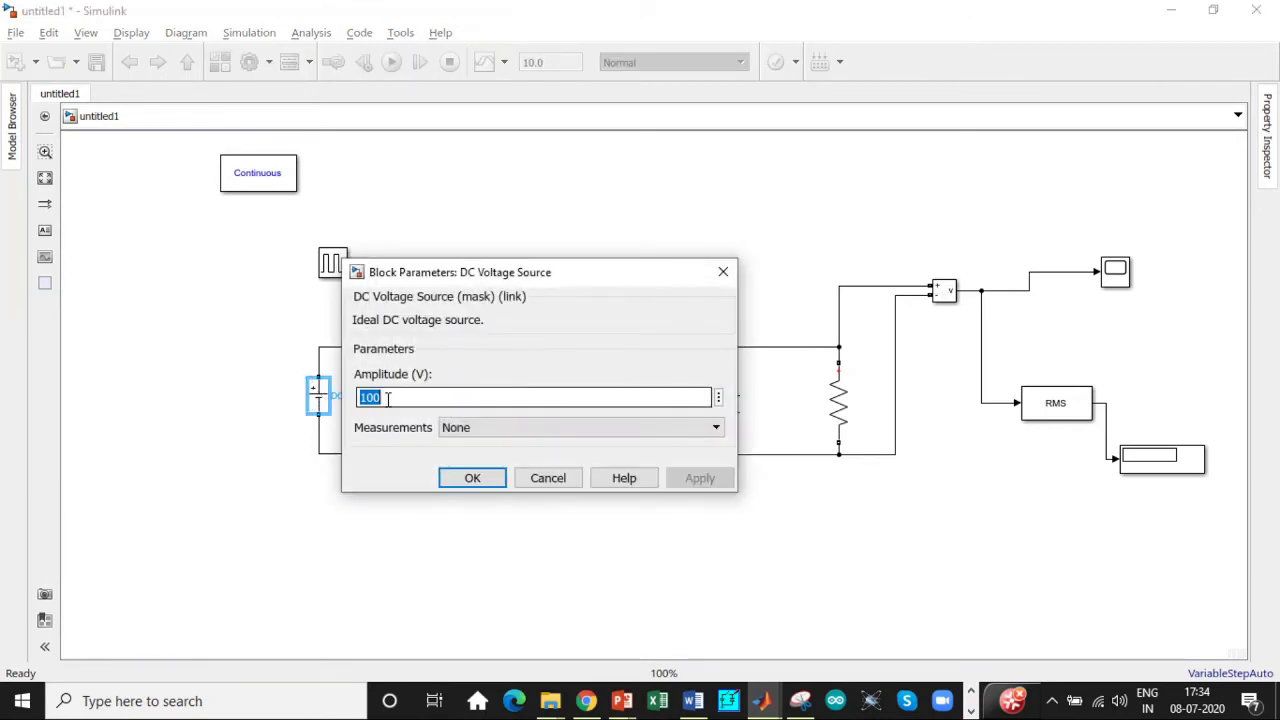
{"action": "key", "text": "BackSpace"}
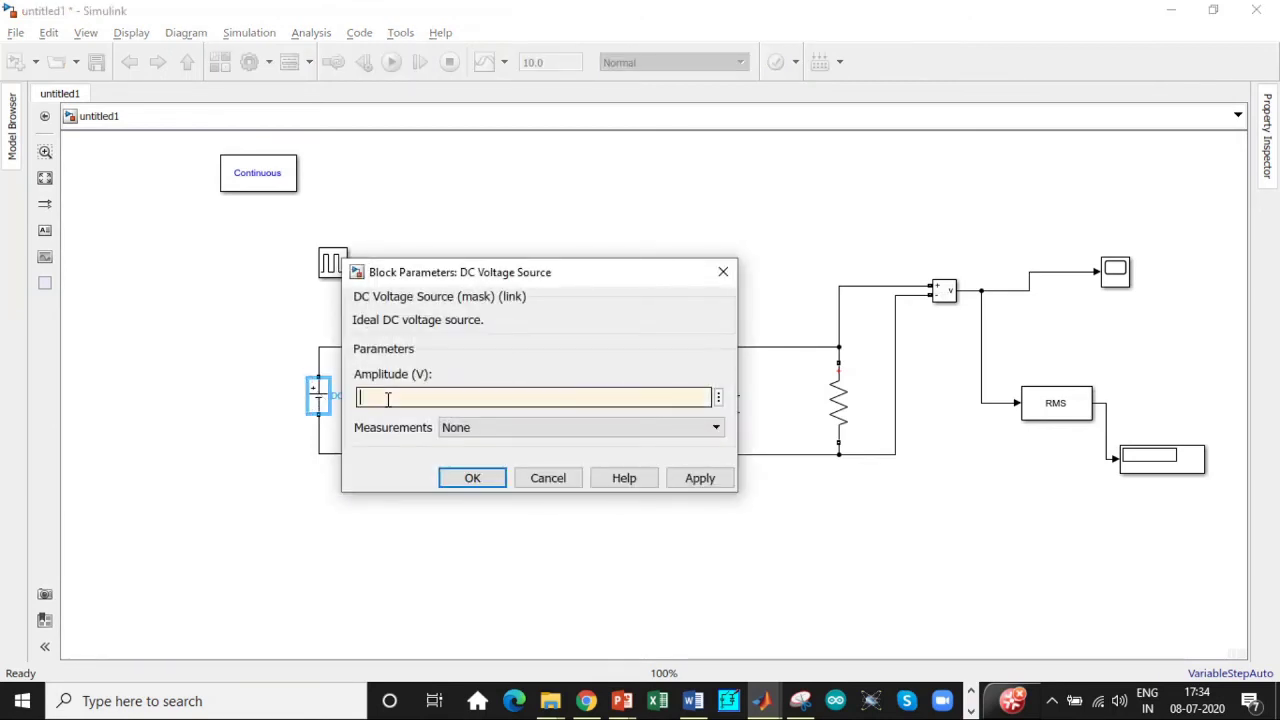
{"action": "type", "text": "40"}
{"action": "left_click", "coordinate": [472, 477]}
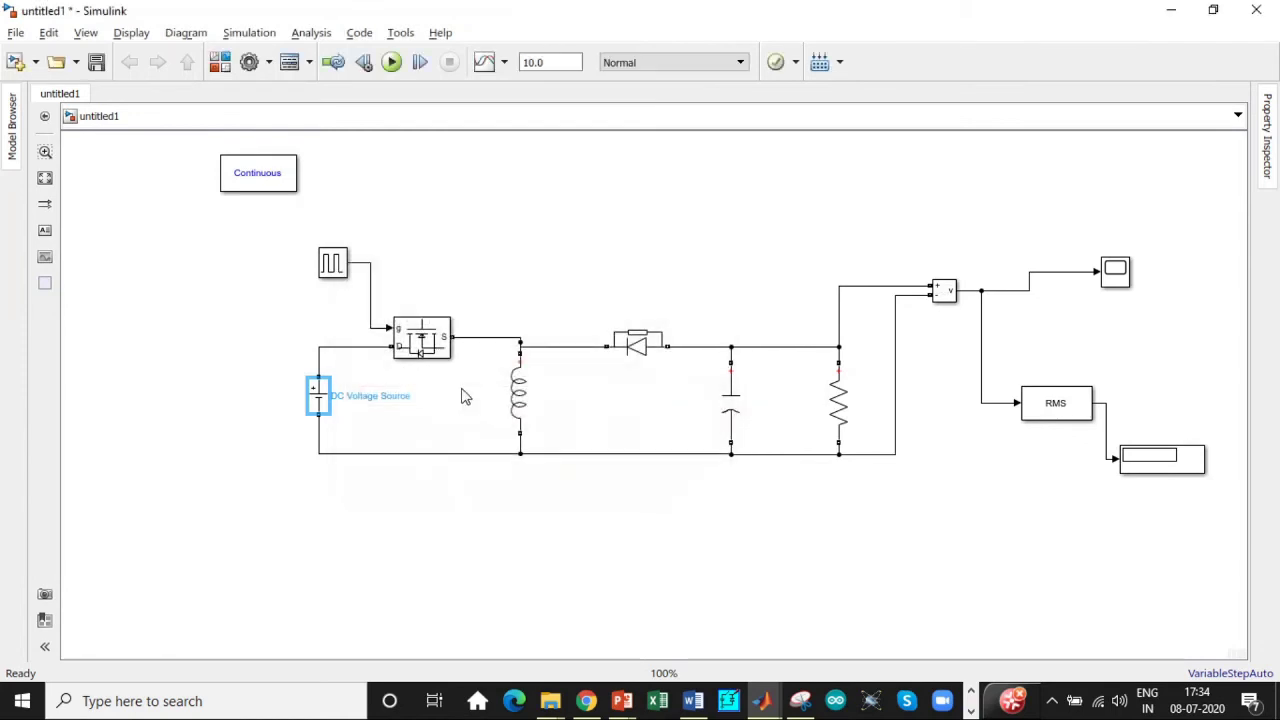
Give the Pulse Generator a 55.55% pulse width and a 4e-05 s period.
{"action": "left_click", "coordinate": [438, 350]}
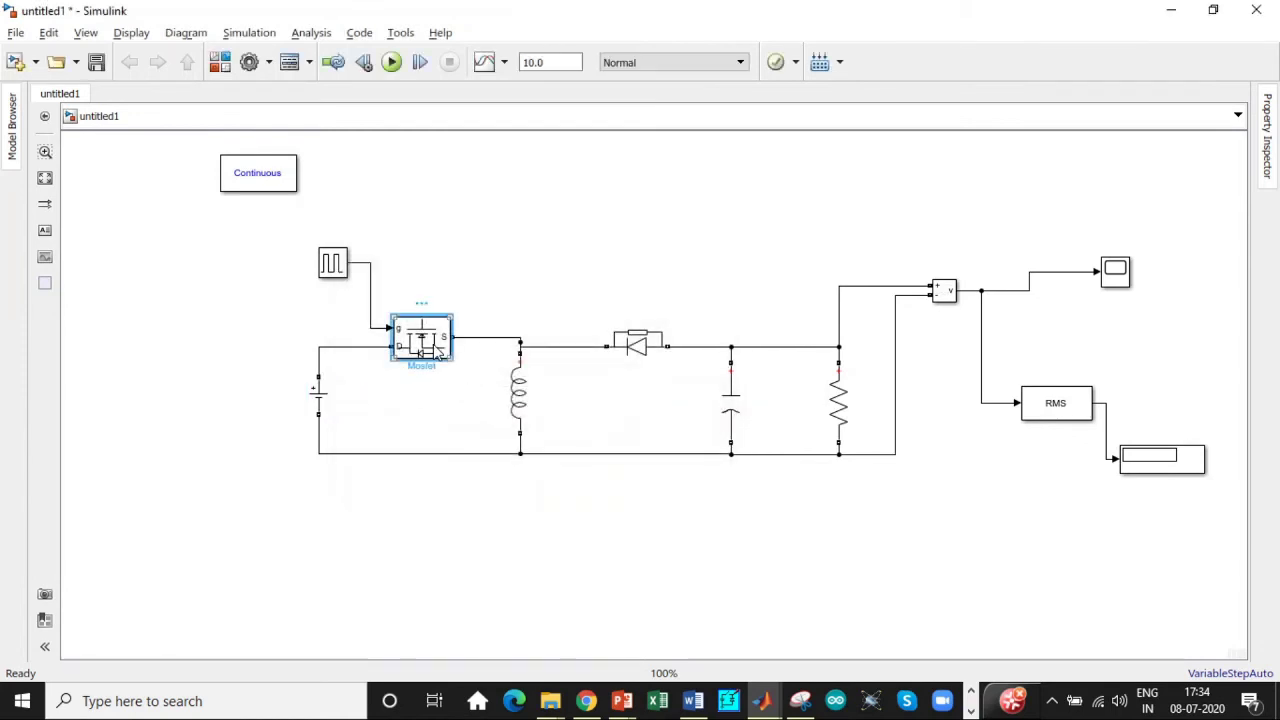
{"action": "left_click", "coordinate": [336, 266]}
{"action": "double_click", "coordinate": [334, 264]}
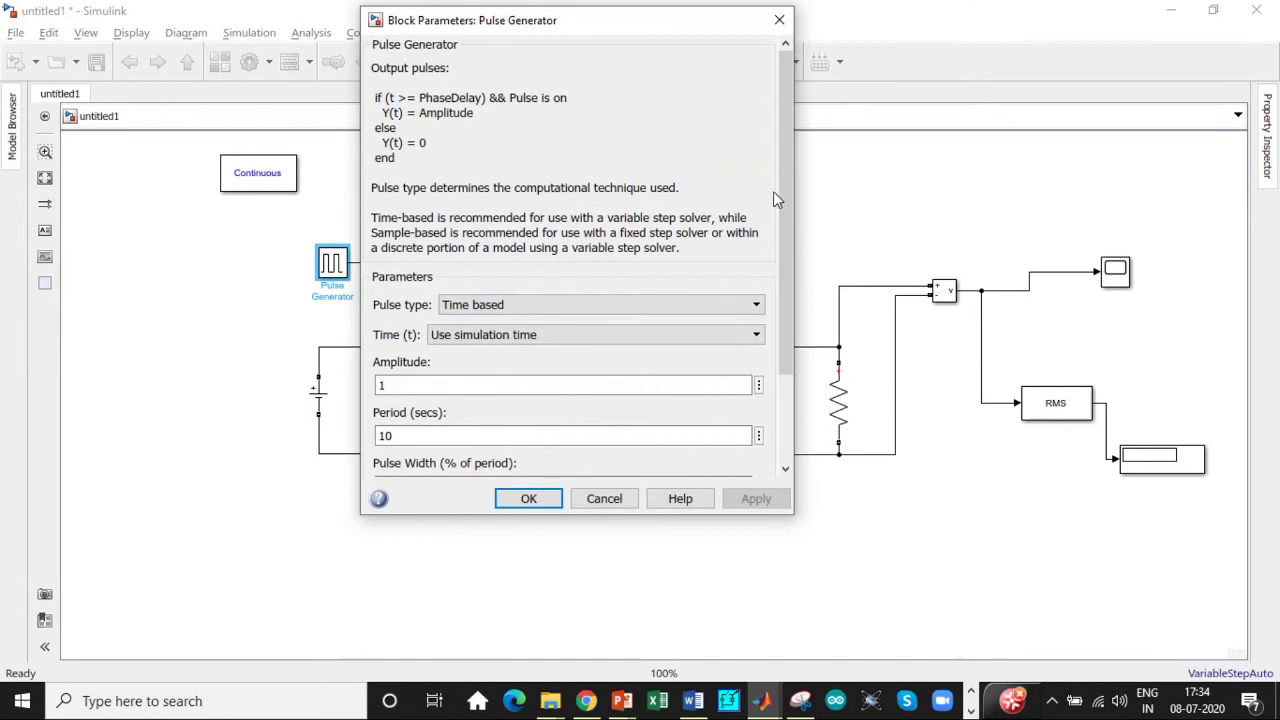
{"action": "left_click_drag", "start_coordinate": [783, 197], "coordinate": [780, 293]}
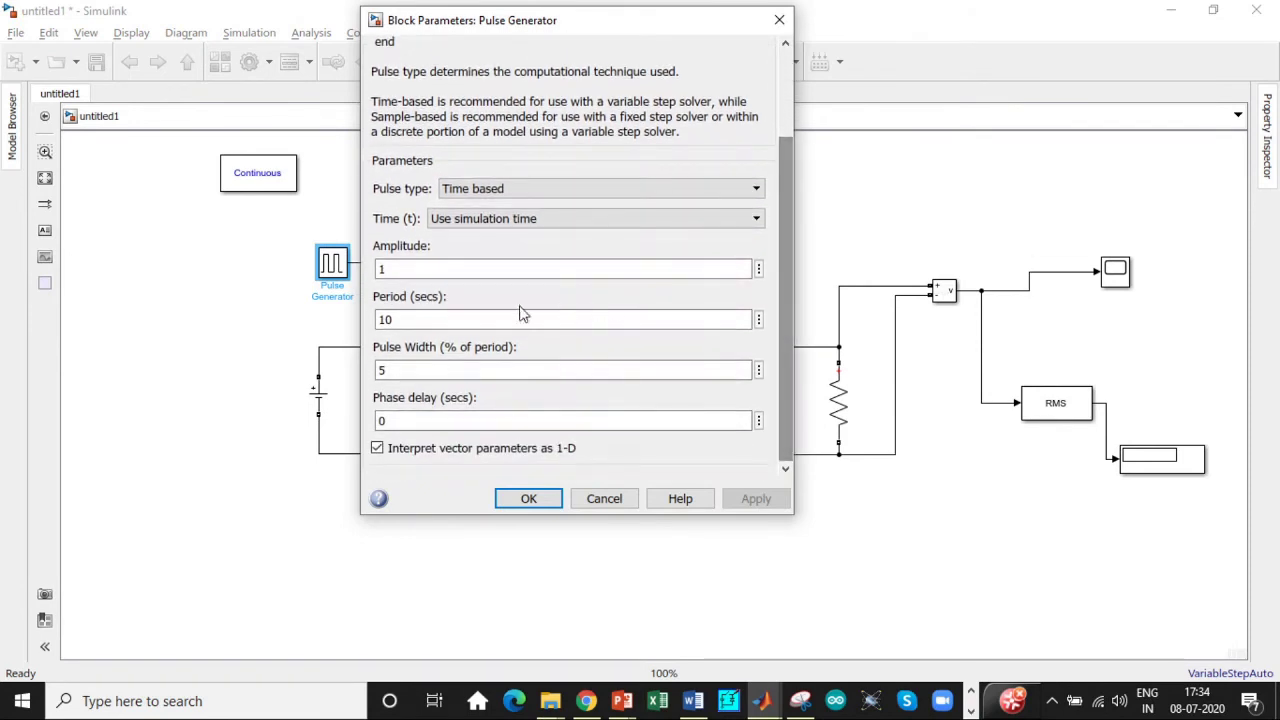
{"action": "double_click", "coordinate": [422, 369]}
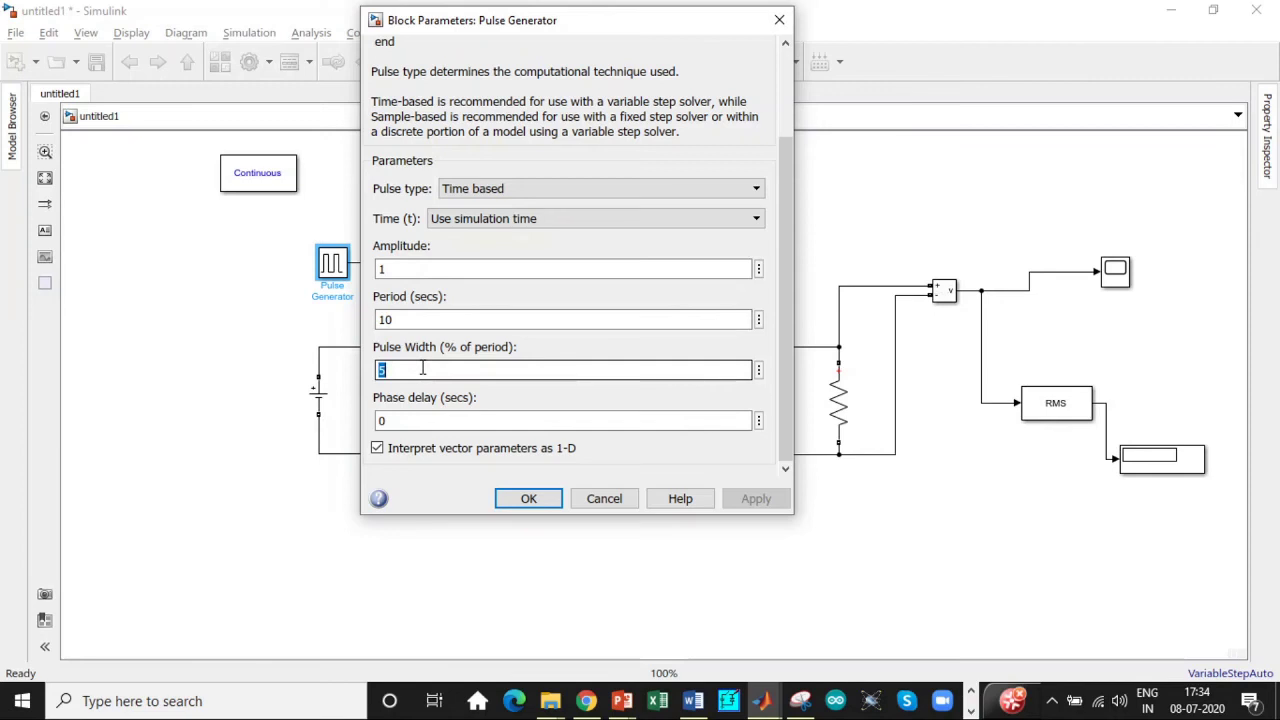
{"action": "type", "text": "55.55"}
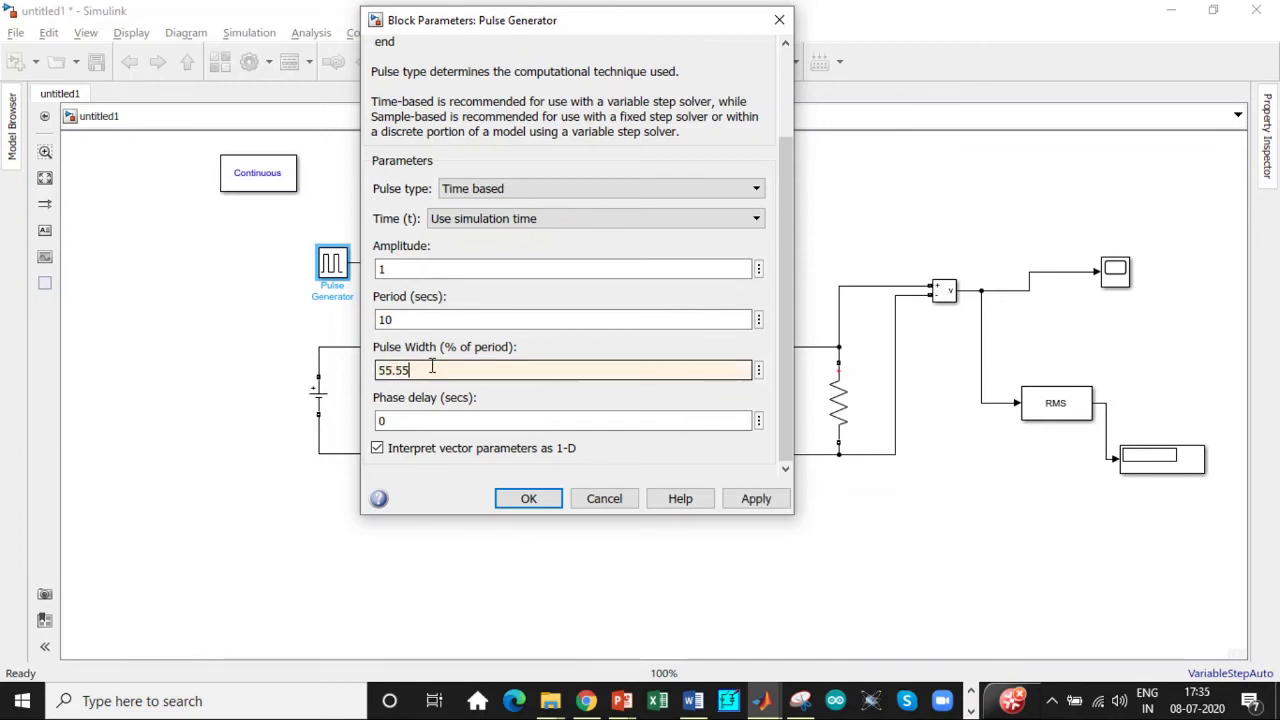
{"action": "double_click", "coordinate": [406, 318]}
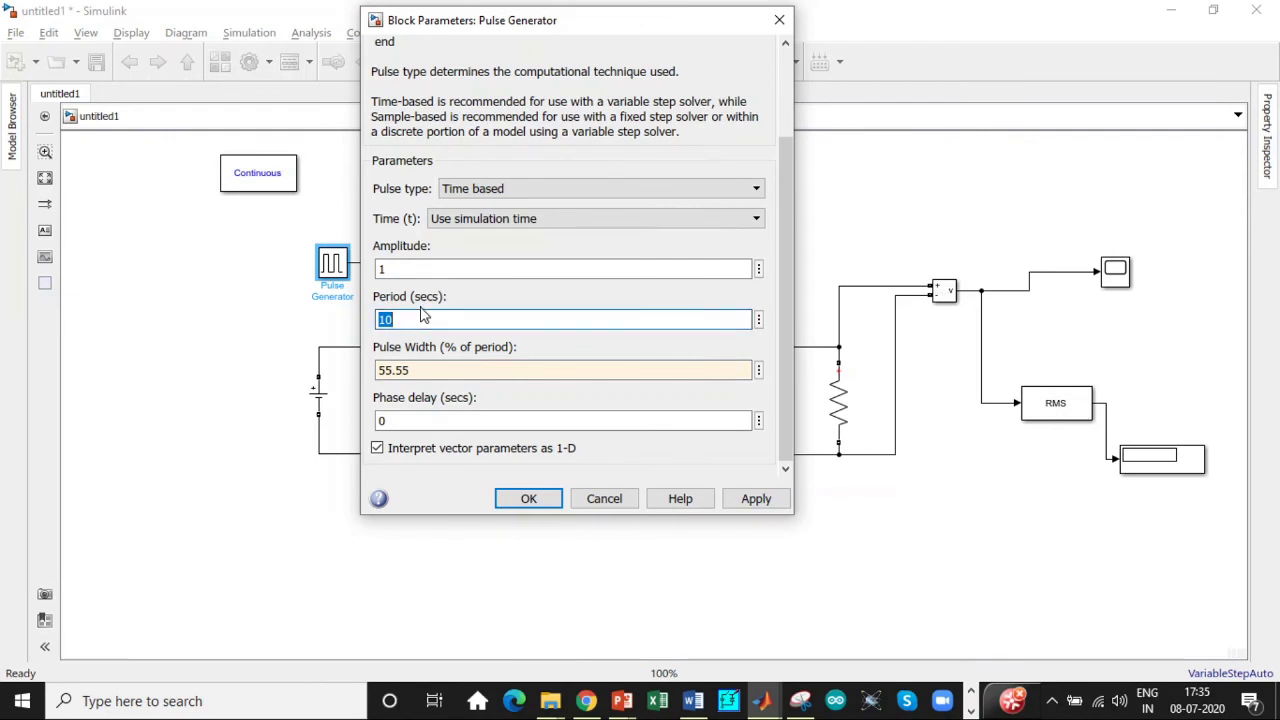
{"action": "type", "text": "4e-05"}
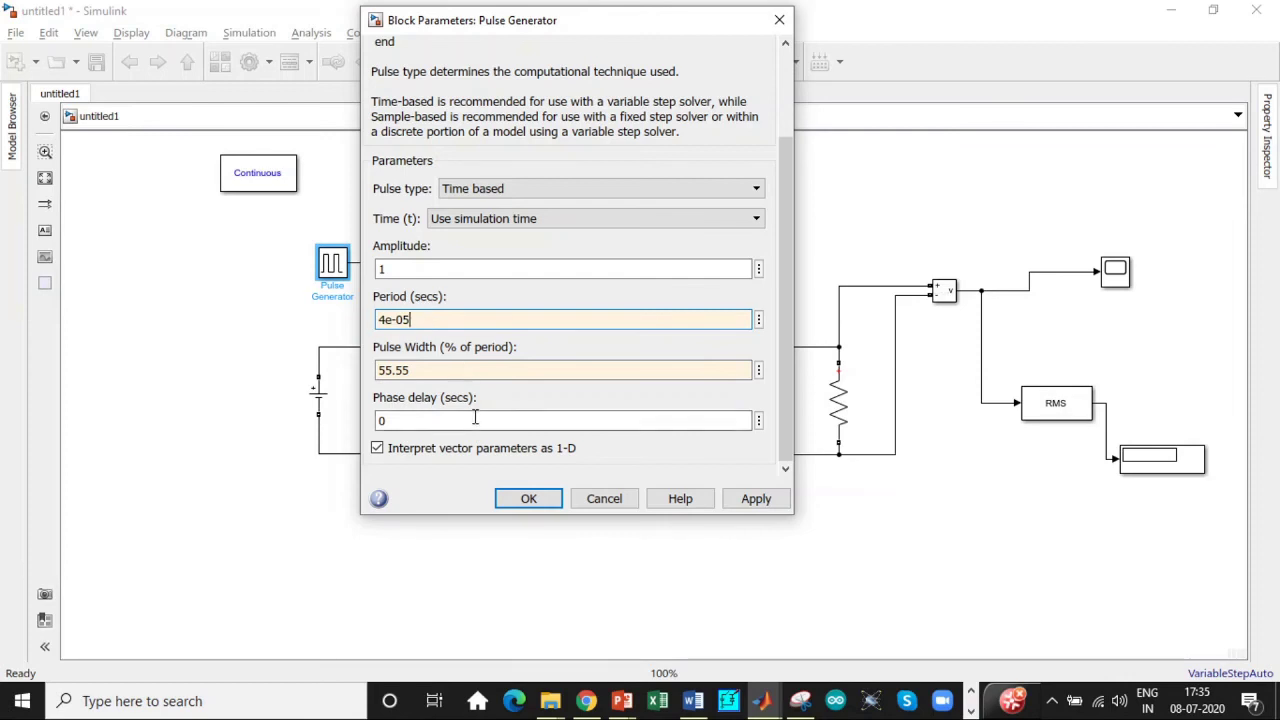
{"action": "left_click", "coordinate": [527, 499]}
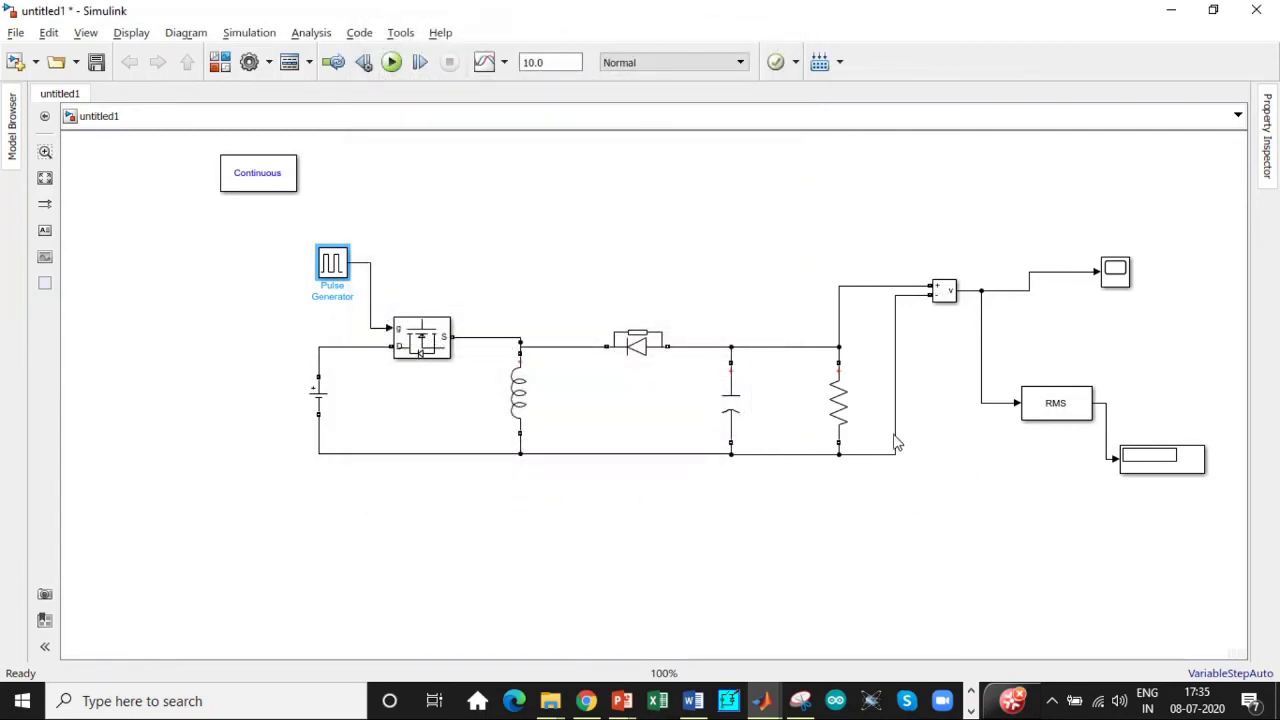
Run the simulation with a 1 s stop time, then open the Scope window maximized.
{"action": "double_click", "coordinate": [543, 62]}
{"action": "type", "text": "1"}
{"action": "left_click", "coordinate": [391, 62]}
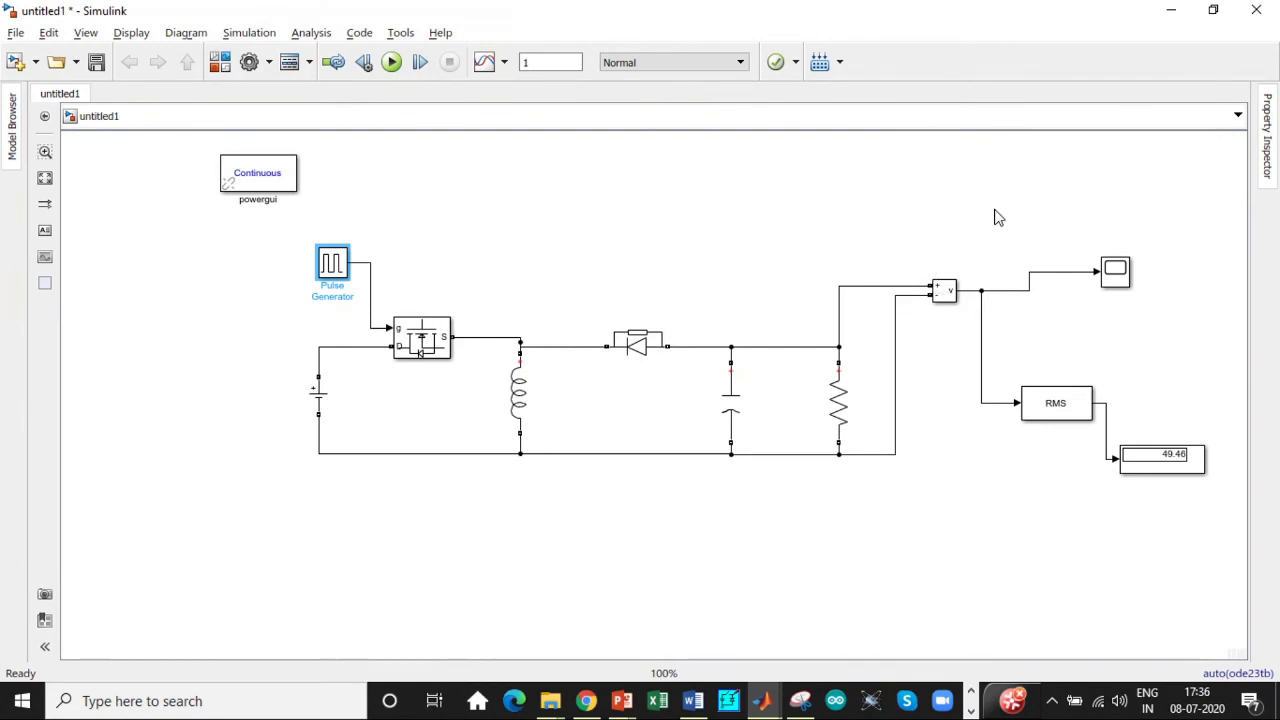
{"action": "left_click", "coordinate": [1121, 276]}
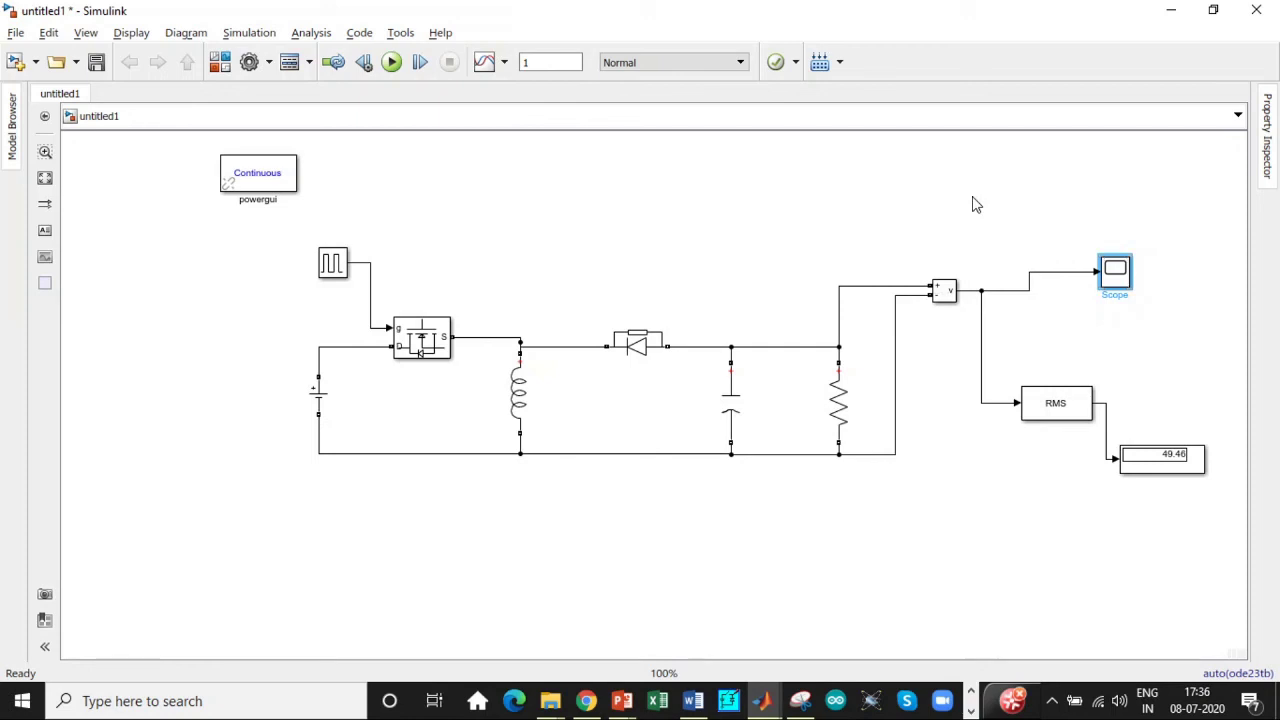
{"action": "left_click", "coordinate": [834, 97]}
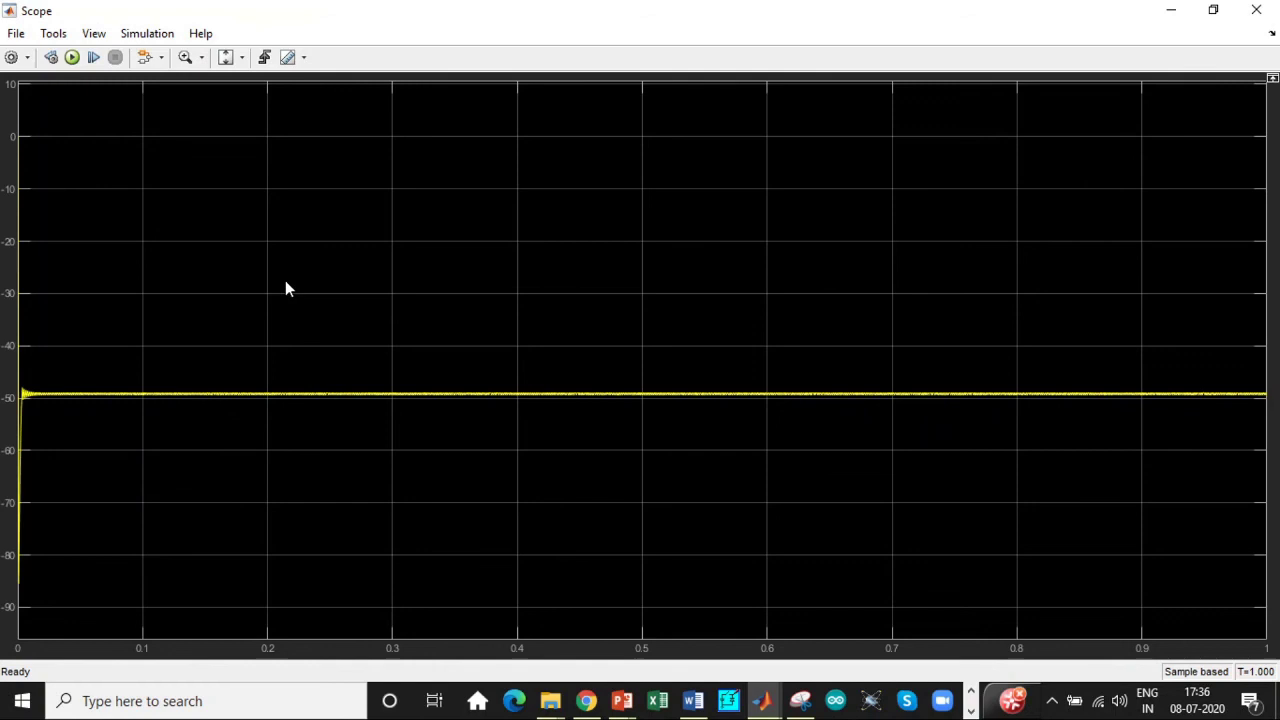
Zoom into the Scope trace near −49 V until the triangular ripple from −48.95 to −49.45 appears.
{"action": "left_click", "coordinate": [201, 58]}
{"action": "left_click", "coordinate": [192, 82]}
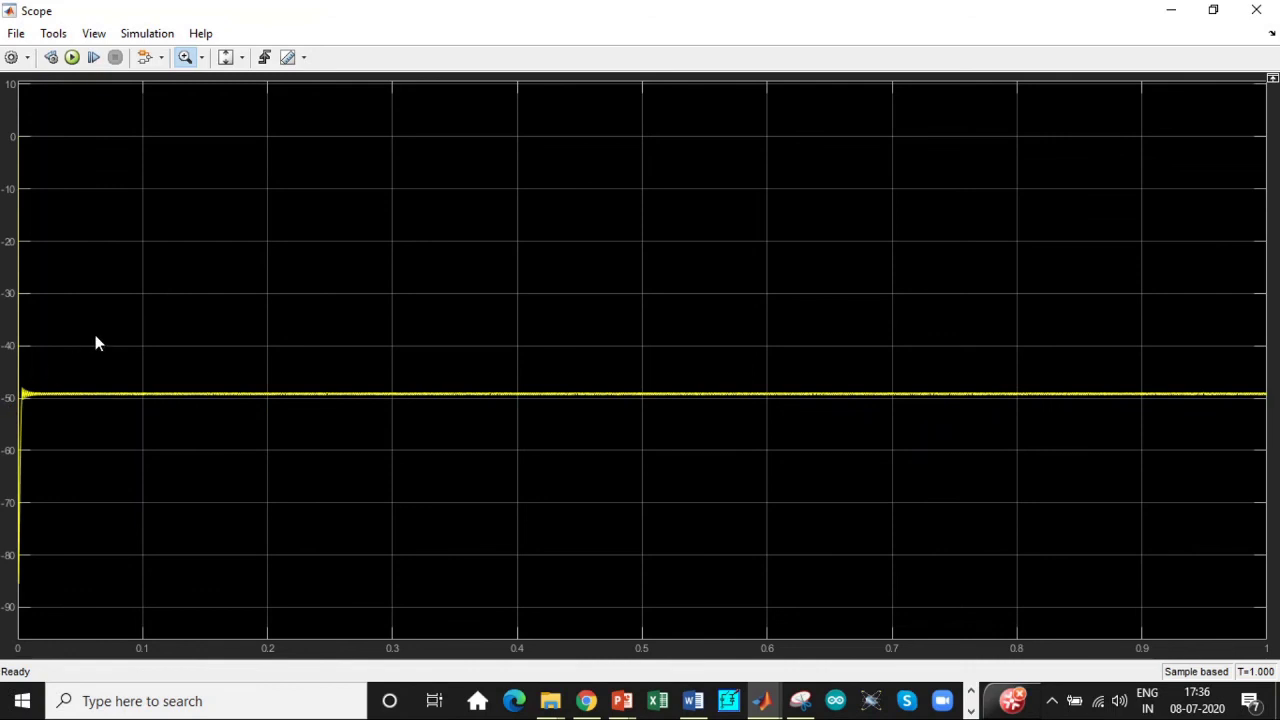
{"action": "left_click", "coordinate": [193, 62]}
{"action": "left_click", "coordinate": [229, 218]}
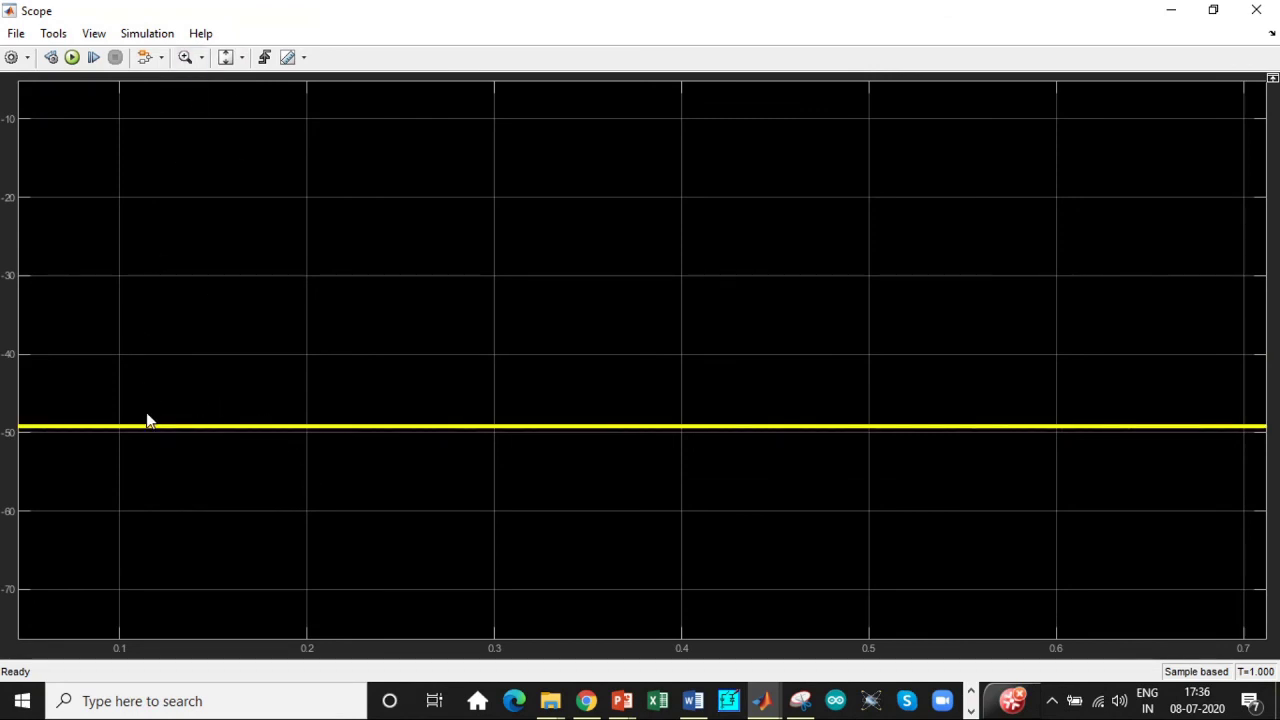
{"action": "left_click", "coordinate": [184, 58]}
{"action": "left_click_drag", "start_coordinate": [140, 401], "coordinate": [257, 449]}
{"action": "left_click_drag", "start_coordinate": [113, 330], "coordinate": [334, 423]}
{"action": "mouse_move", "coordinate": [104, 176]}
{"action": "left_mouse_down"}
{"action": "mouse_move", "coordinate": [278, 390]}
{"action": "mouse_move", "coordinate": [428, 513]}
{"action": "left_mouse_up"}
{"action": "left_click_drag", "start_coordinate": [188, 100], "coordinate": [486, 598]}
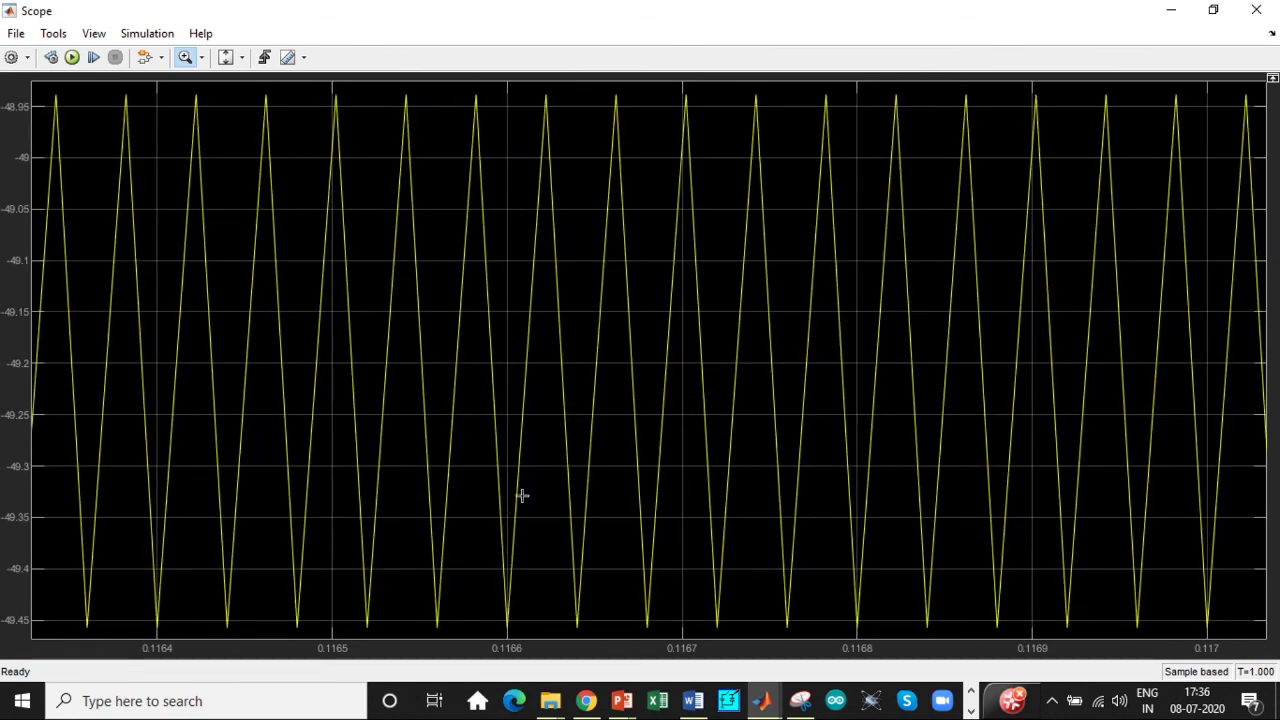